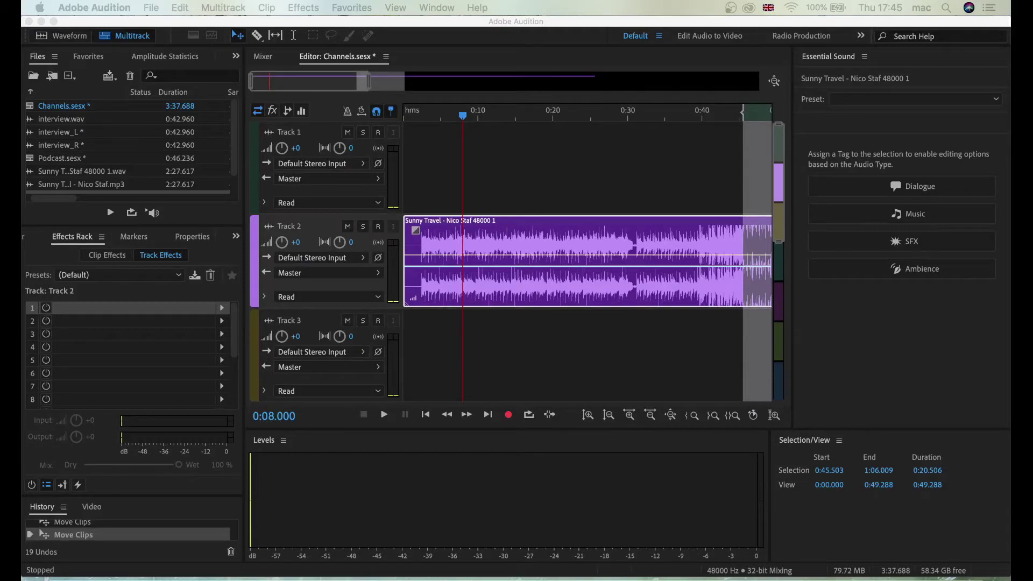
# Play and scrub the Sunny Travel music to find a voice start point near 0:10
pyautogui.click(477, 115)
pyautogui.click(497, 115)
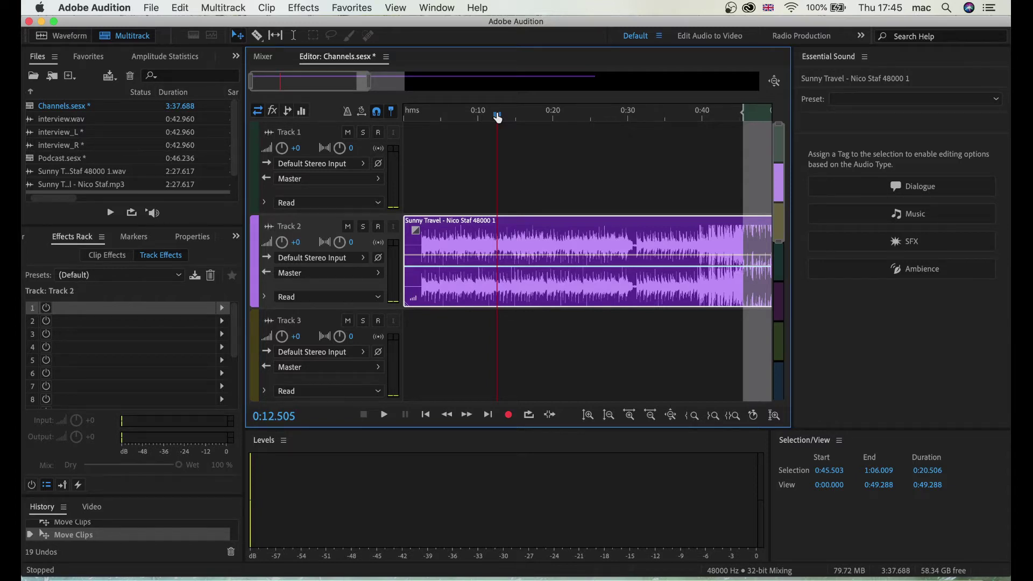
pyautogui.moveTo(498, 118); pyautogui.dragTo(448, 116)
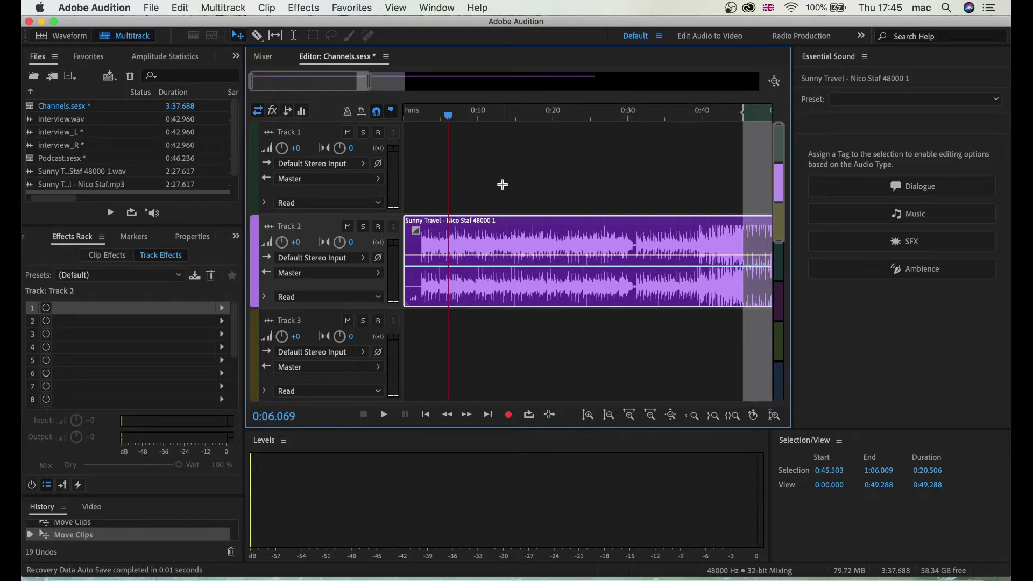
pyautogui.click(484, 116)
pyautogui.press('space')
pyautogui.moveTo(485, 115); pyautogui.dragTo(495, 117)
pyautogui.press('space')
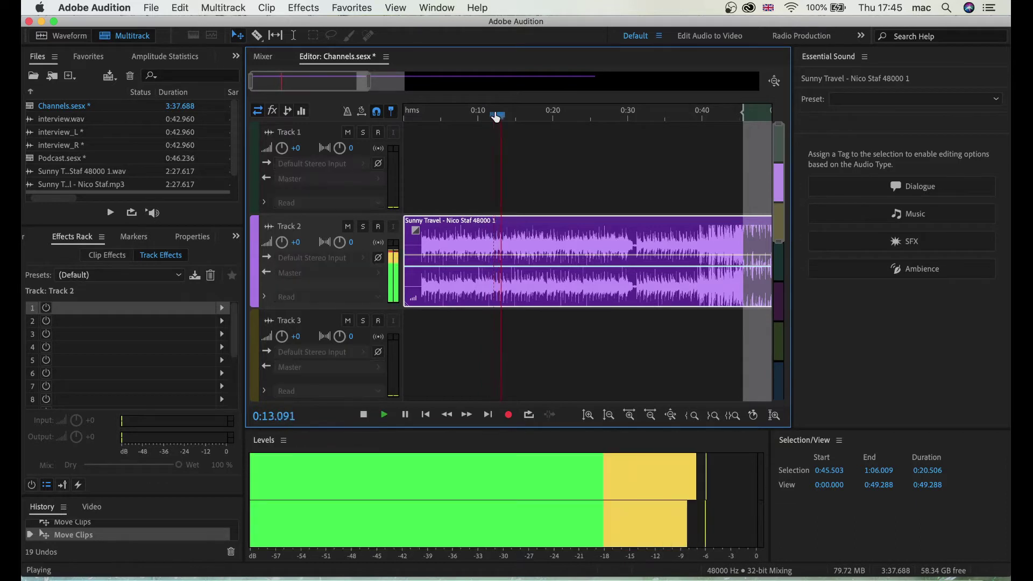
pyautogui.press('space')
pyautogui.moveTo(504, 114); pyautogui.dragTo(479, 114)
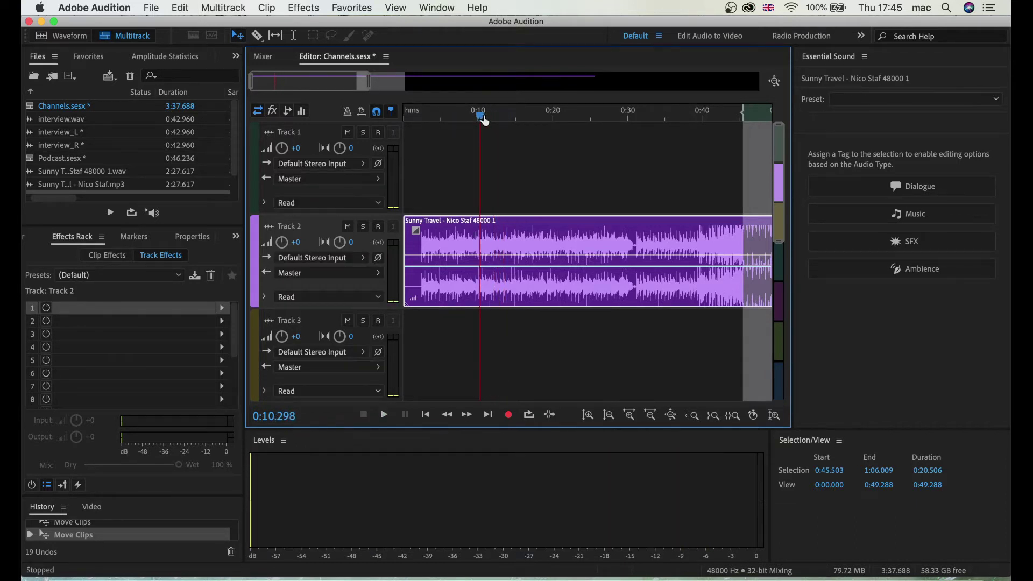
pyautogui.scroll(-3, 91, 154)
pyautogui.hscroll(2, 92, 155)
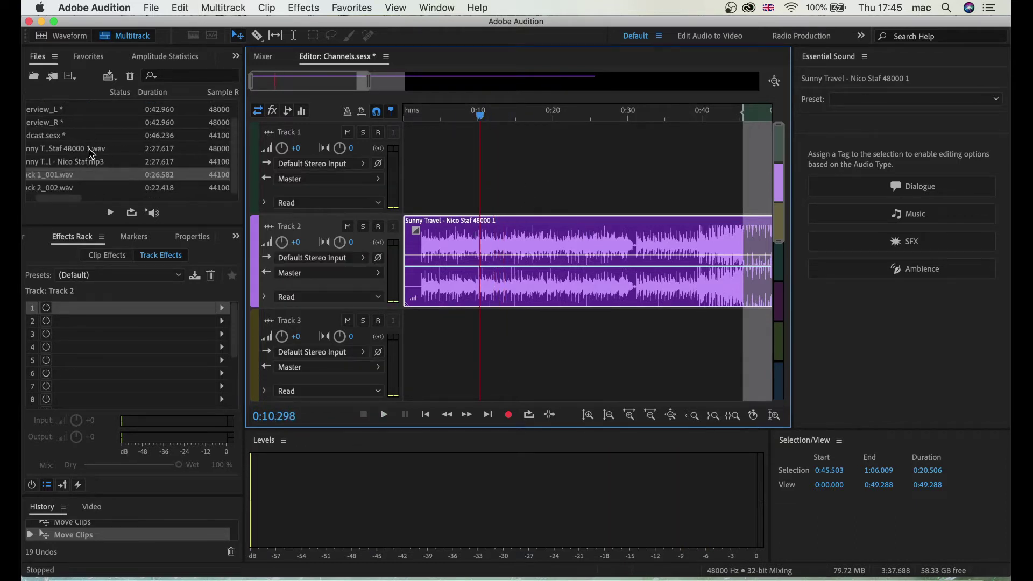
pyautogui.hscroll(-2, 91, 154)
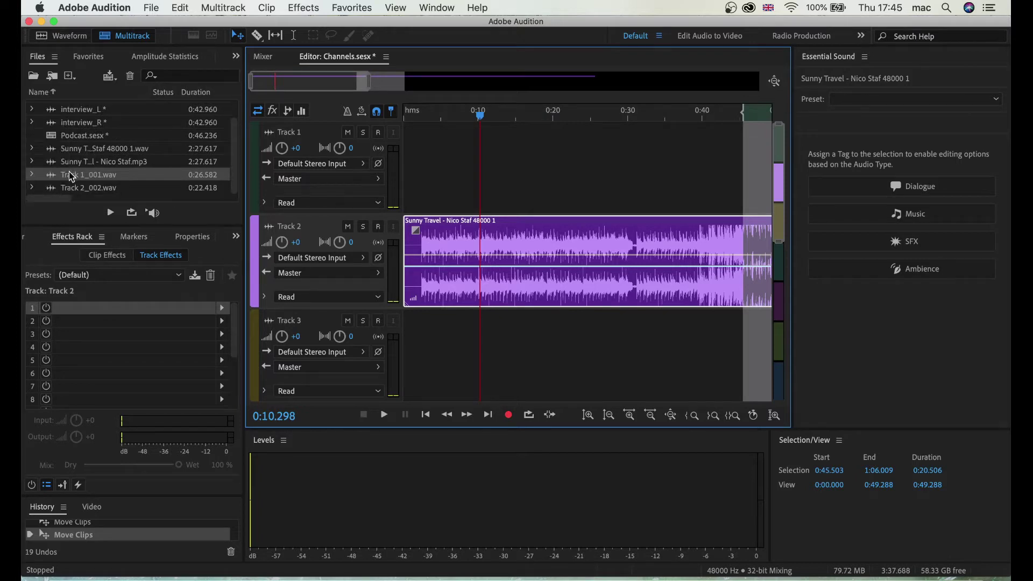
# Place Track 1_001.wav on Track 1 near 0:10, convert its sample rate, and play it over the music
pyautogui.moveTo(71, 177); pyautogui.dragTo(482, 166)
pyautogui.click(652, 334)
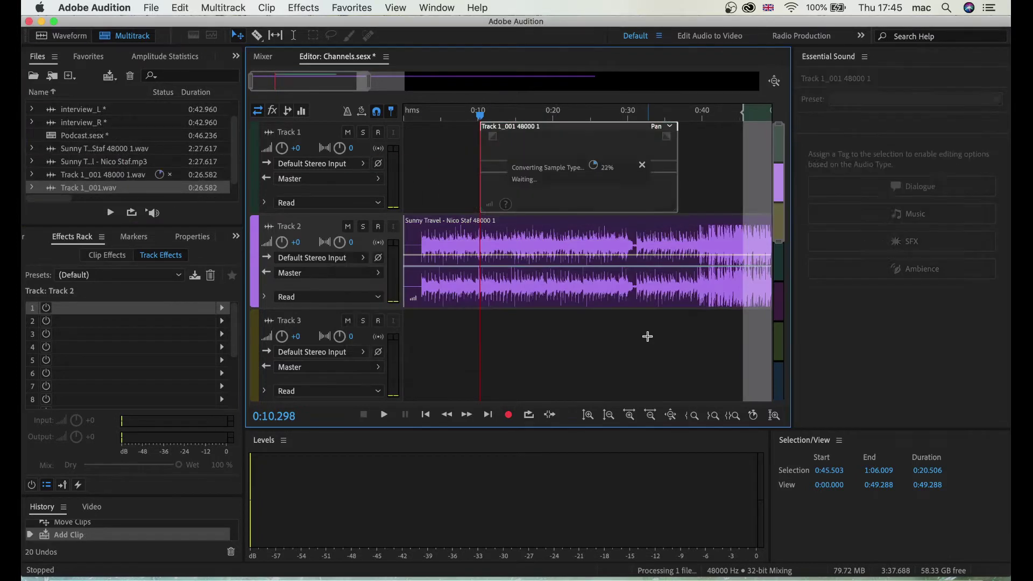
pyautogui.moveTo(479, 113); pyautogui.dragTo(504, 114)
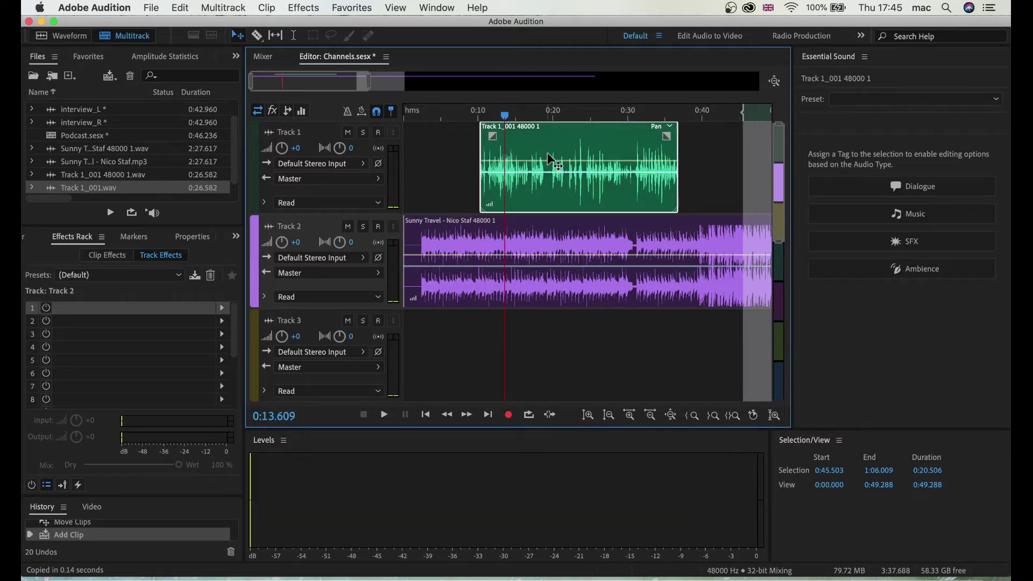
pyautogui.press('space')
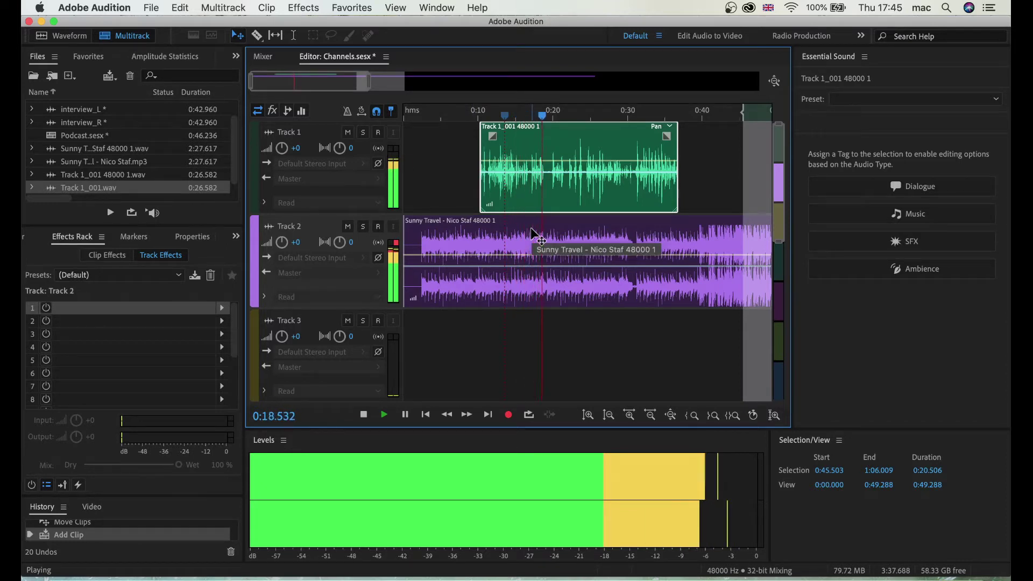
pyautogui.press('space')
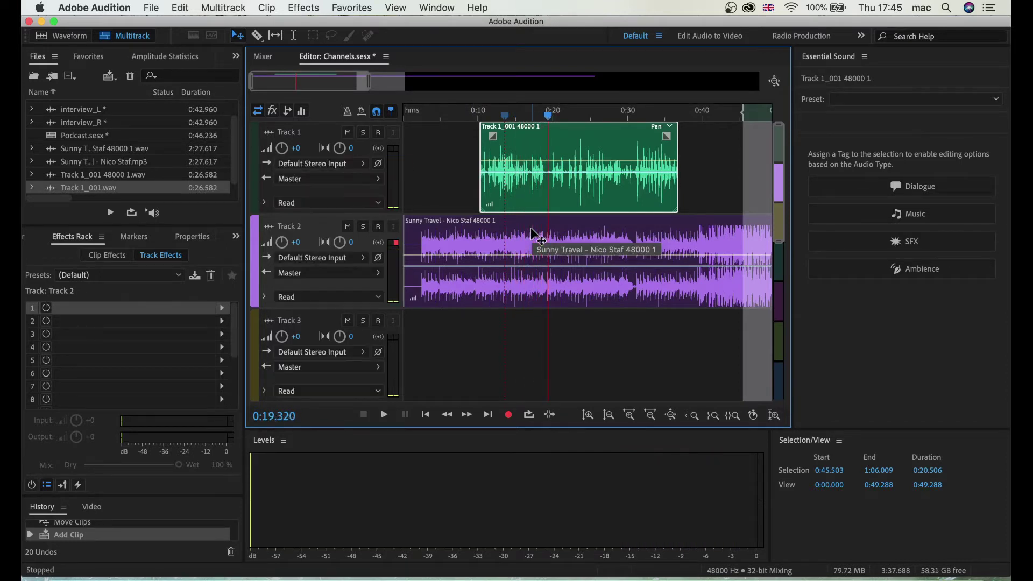
# Watch track levels in the Mixer during playback, then return to the Editor timeline
pyautogui.click(266, 61)
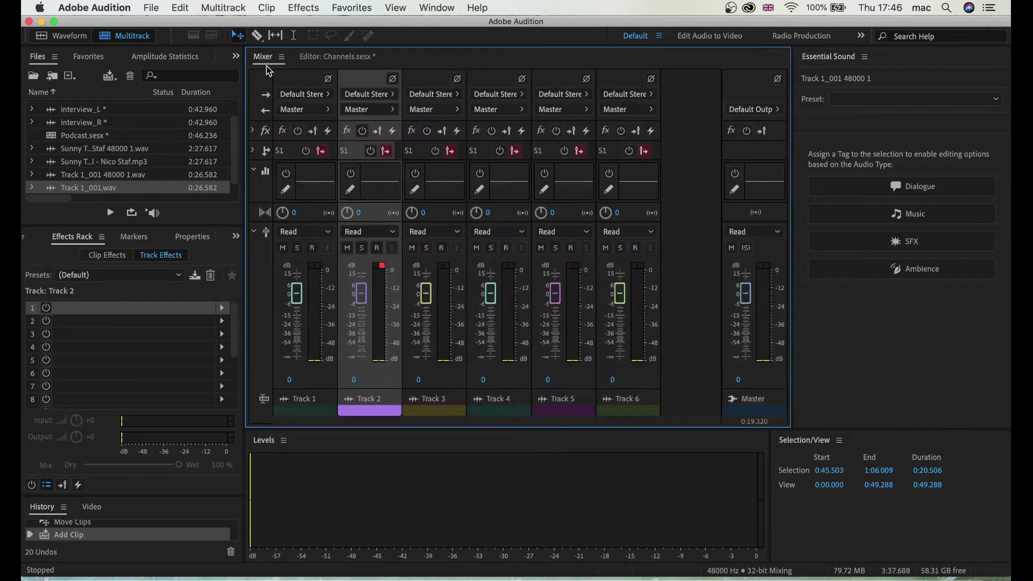
pyautogui.press('space')
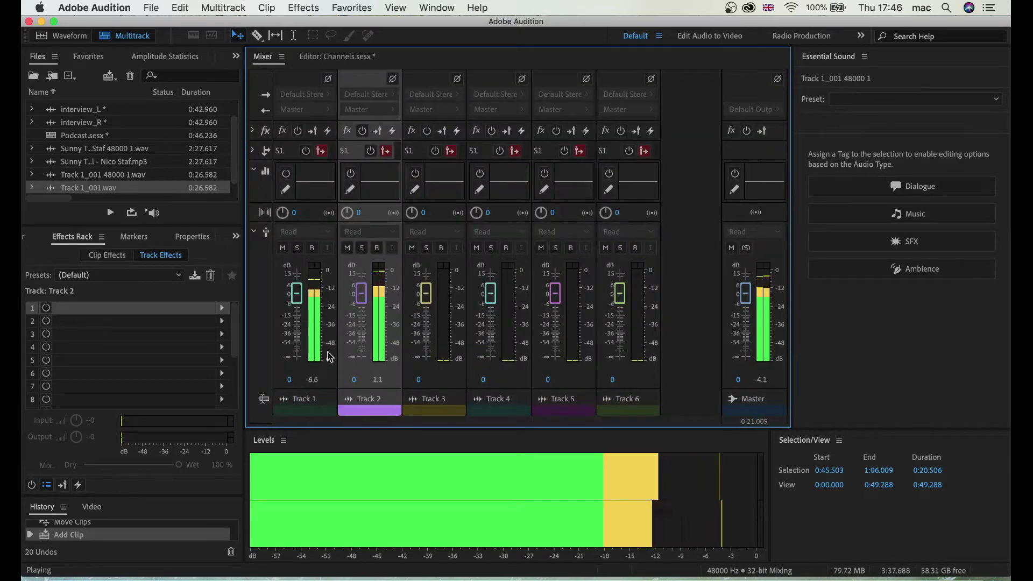
pyautogui.press('space')
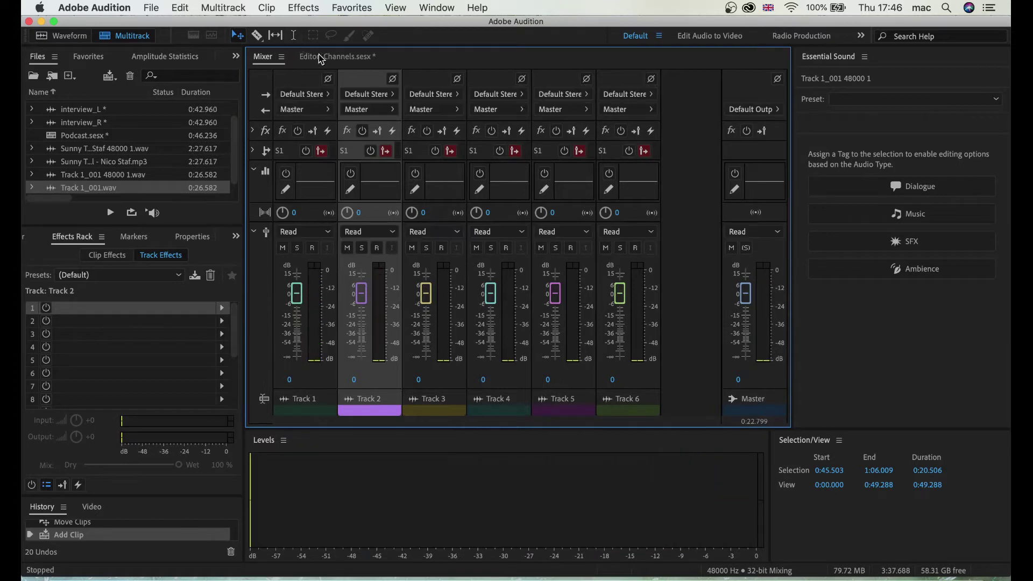
pyautogui.click(328, 57)
pyautogui.click(530, 113)
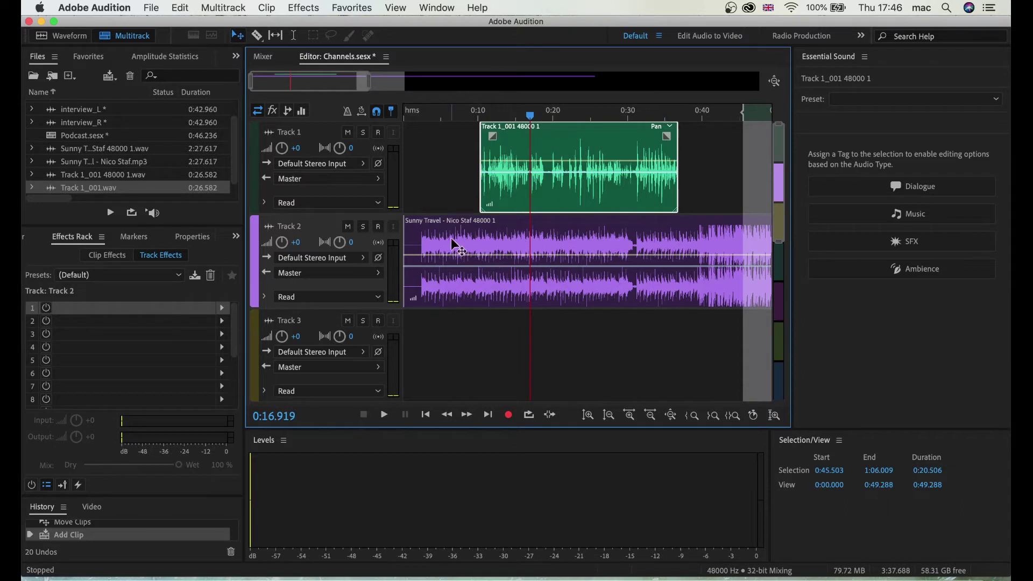
# Select the Sunny Travel clip on Track 2, maximize the timeline and zoom to show the whole clip
pyautogui.moveTo(455, 119); pyautogui.dragTo(427, 117)
pyautogui.click(487, 256)
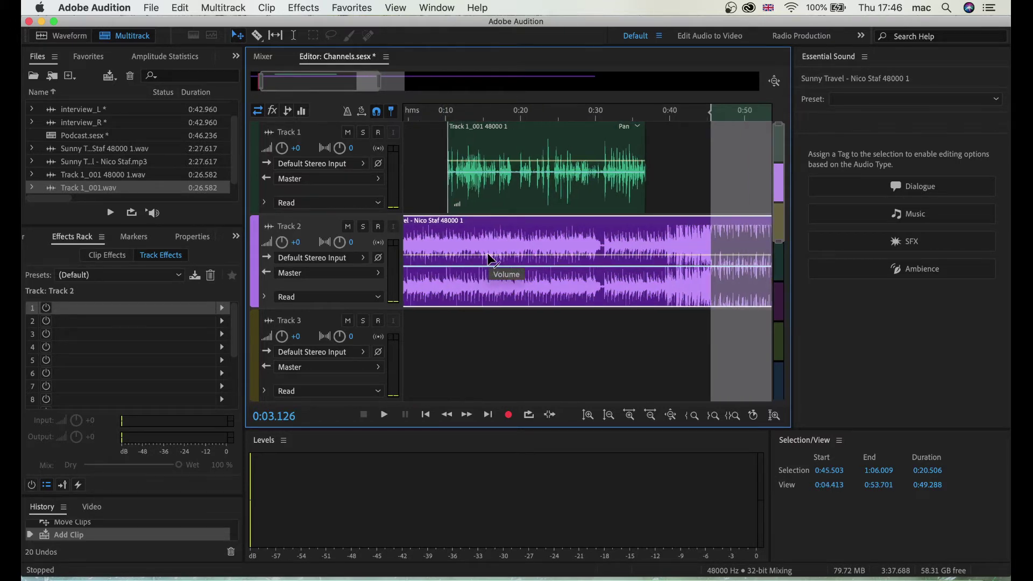
pyautogui.hotkey('shift', '`')
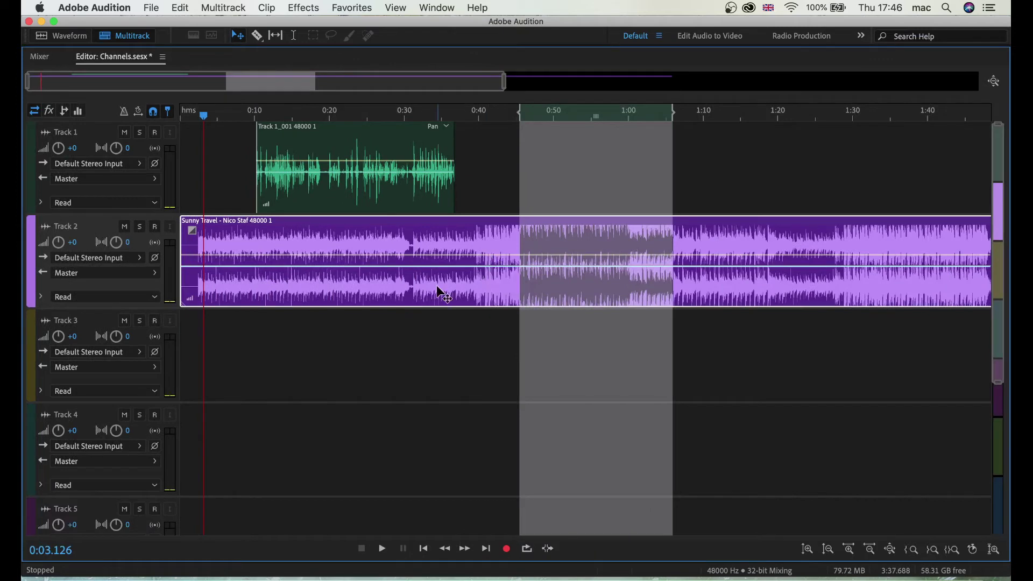
pyautogui.press('-')
pyautogui.press('-')
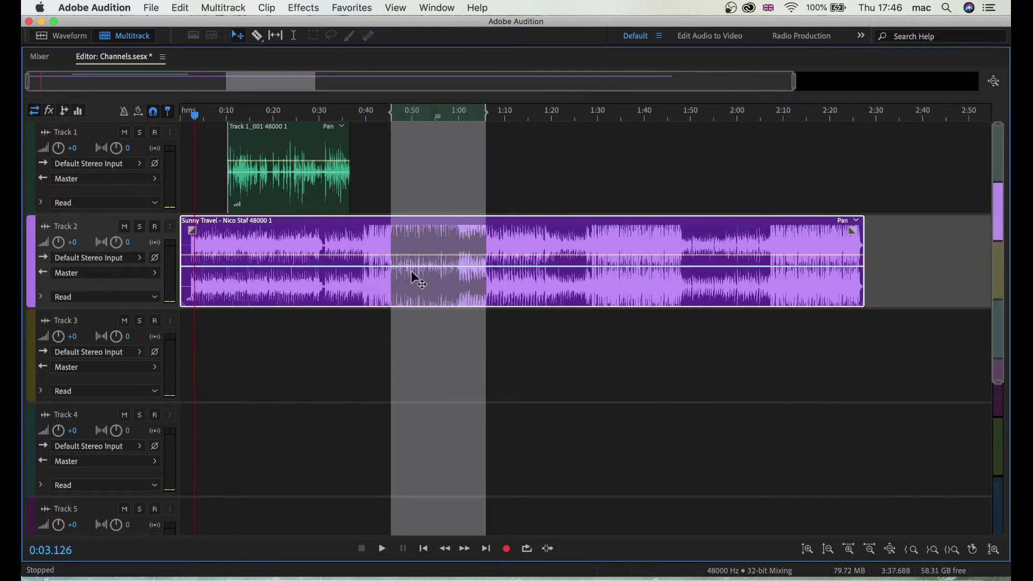
pyautogui.press('=')
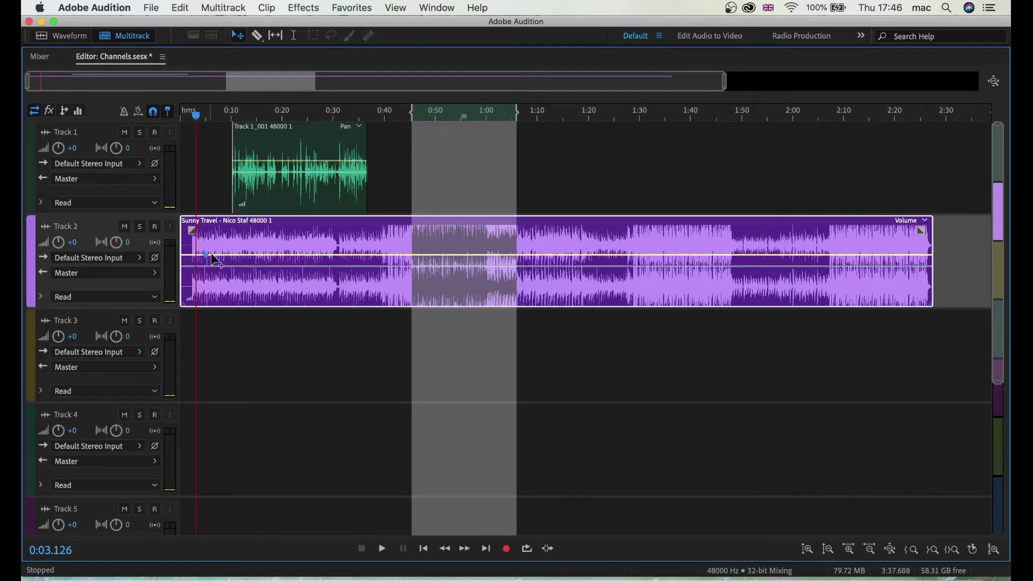
# Dip the music envelope to about -10.9 dB under the speech, raise it back, and play from 0:20
pyautogui.moveTo(218, 255); pyautogui.dragTo(229, 273)
pyautogui.click(350, 272)
pyautogui.moveTo(363, 271); pyautogui.dragTo(373, 254)
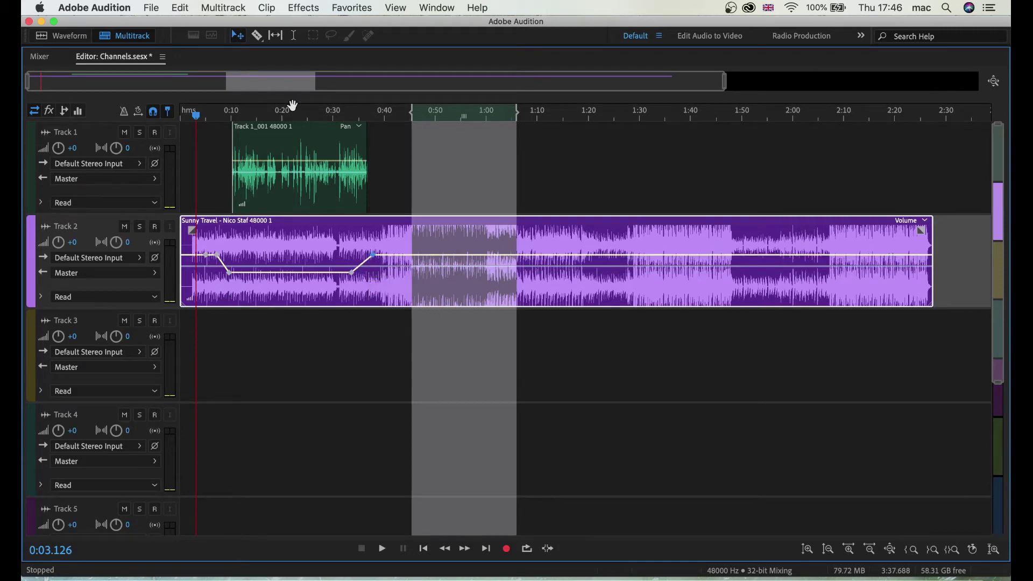
pyautogui.click(287, 112)
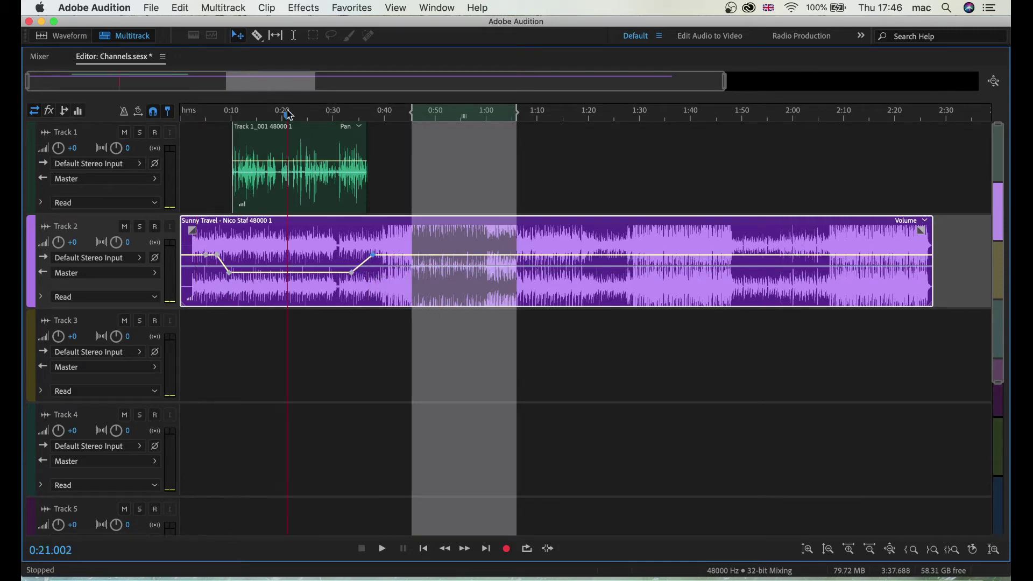
pyautogui.press('space')
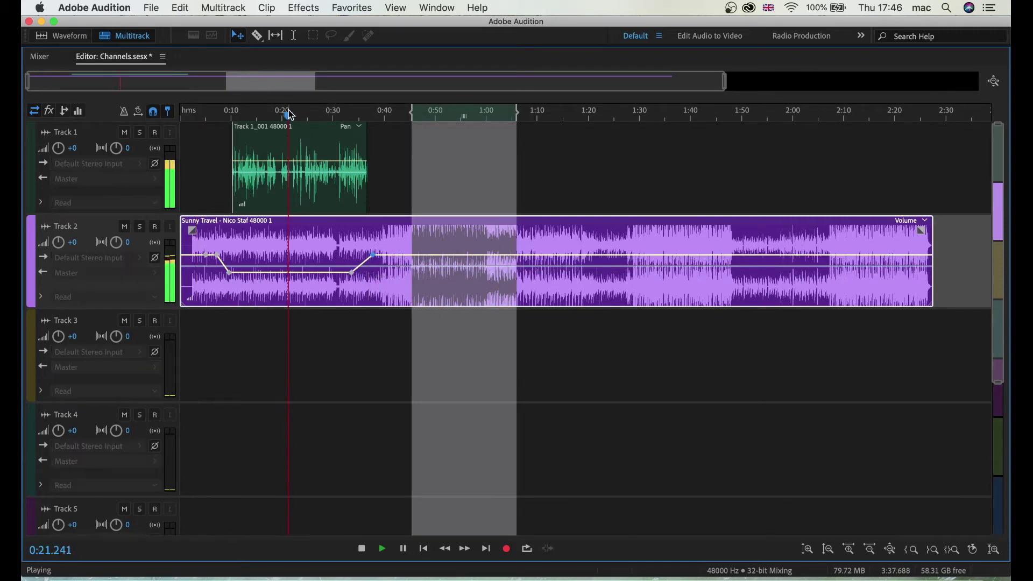
# Try boosting the voice clip by about 4.5 dB during playback, then lower it back
pyautogui.click(312, 165)
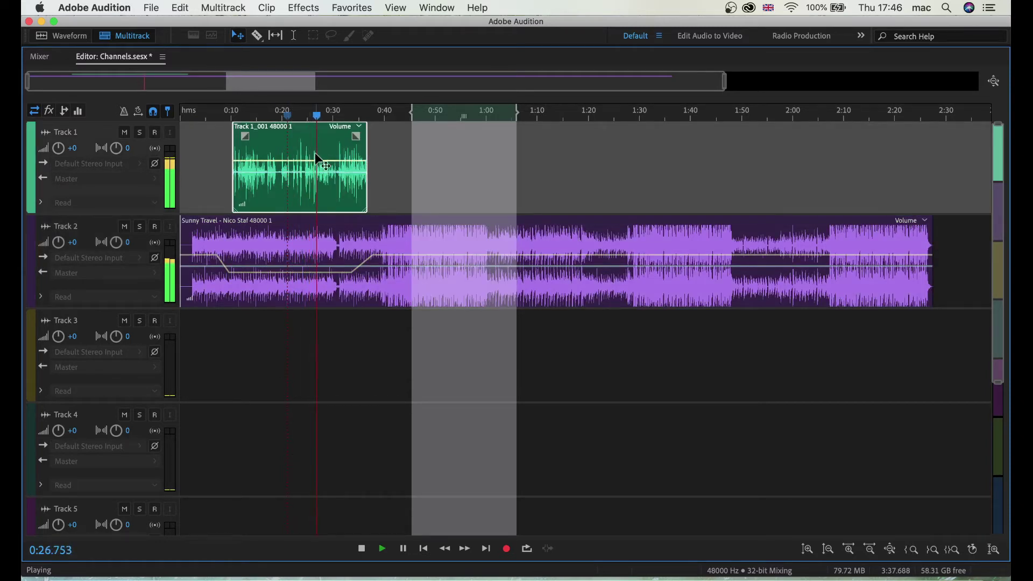
pyautogui.moveTo(317, 160); pyautogui.dragTo(303, 153)
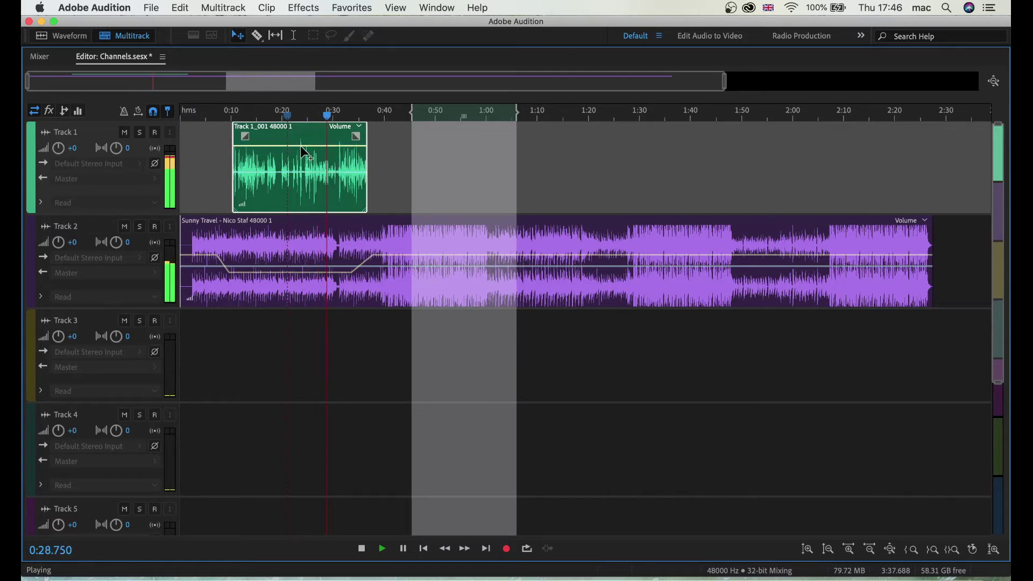
pyautogui.press('space')
pyautogui.click(286, 111)
pyautogui.press('space')
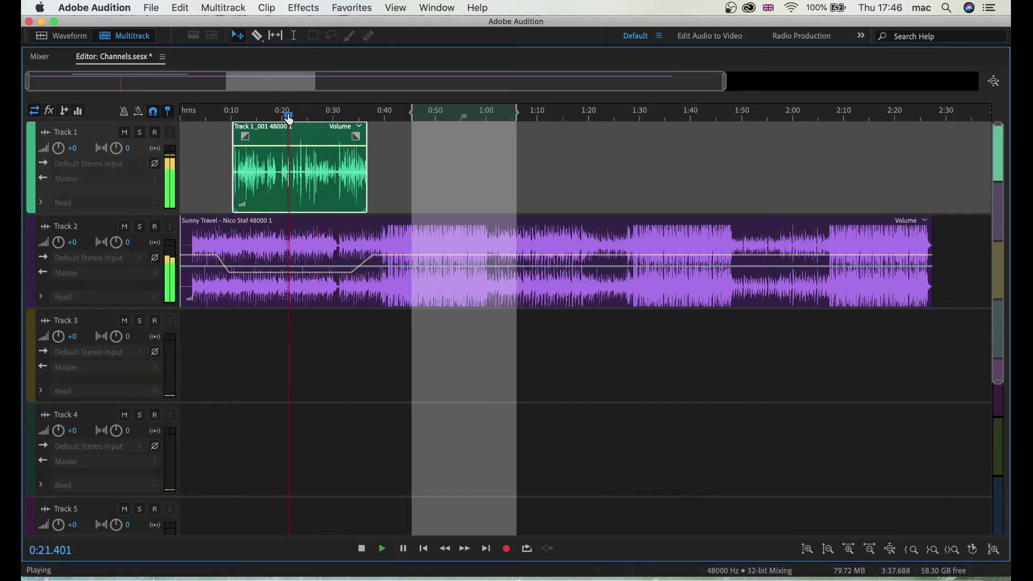
pyautogui.press('space')
pyautogui.moveTo(314, 152); pyautogui.dragTo(316, 170)
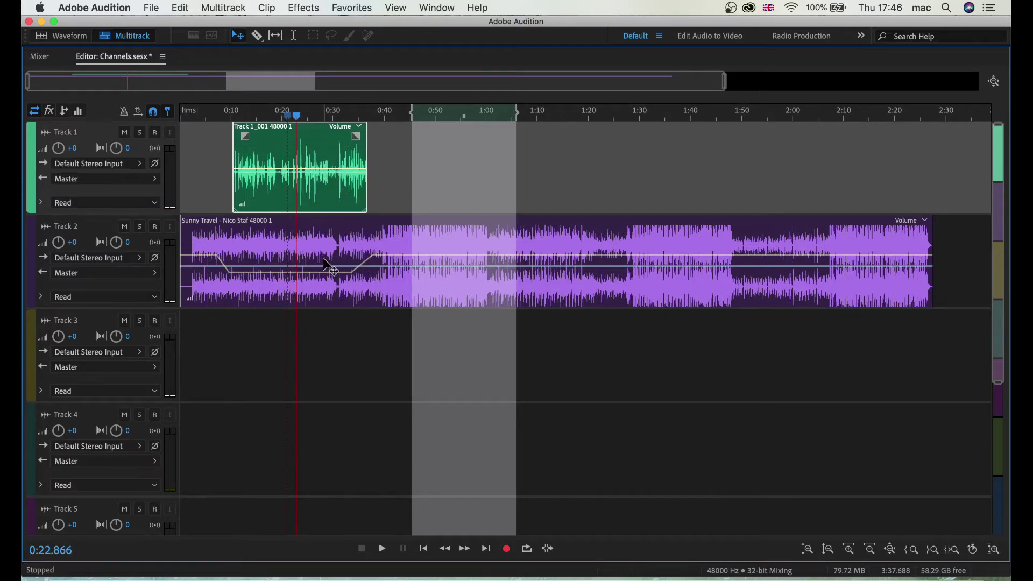
# Delete all volume keyframes on the music clip and restore the full workspace
pyautogui.click(391, 257)
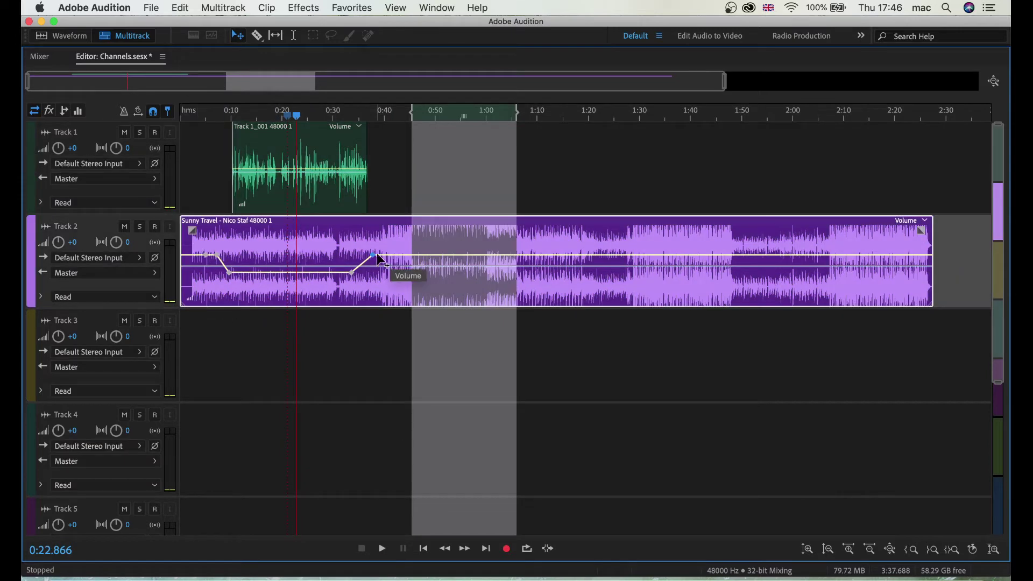
pyautogui.rightClick(375, 255)
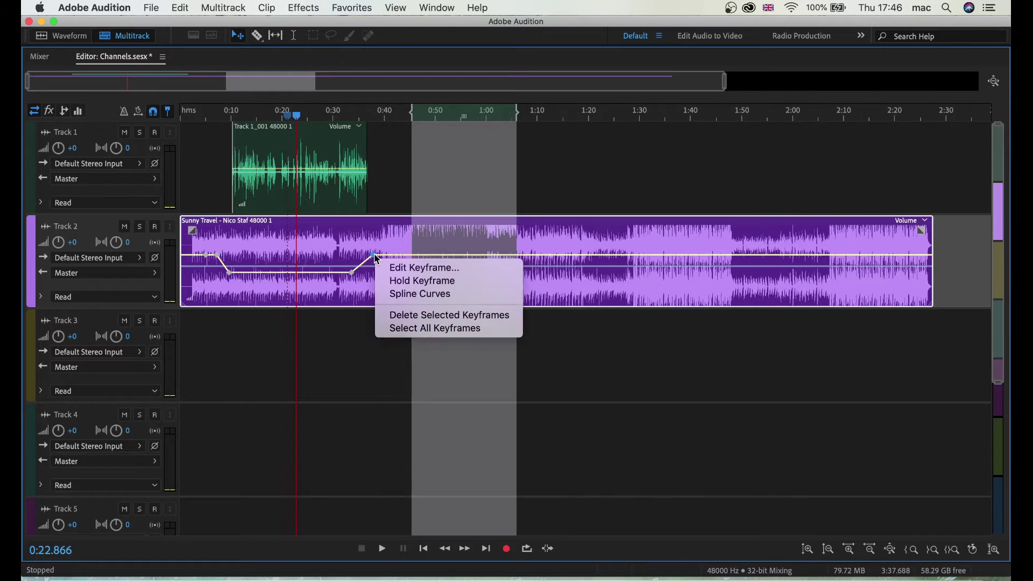
pyautogui.click(406, 329)
pyautogui.press('Delete')
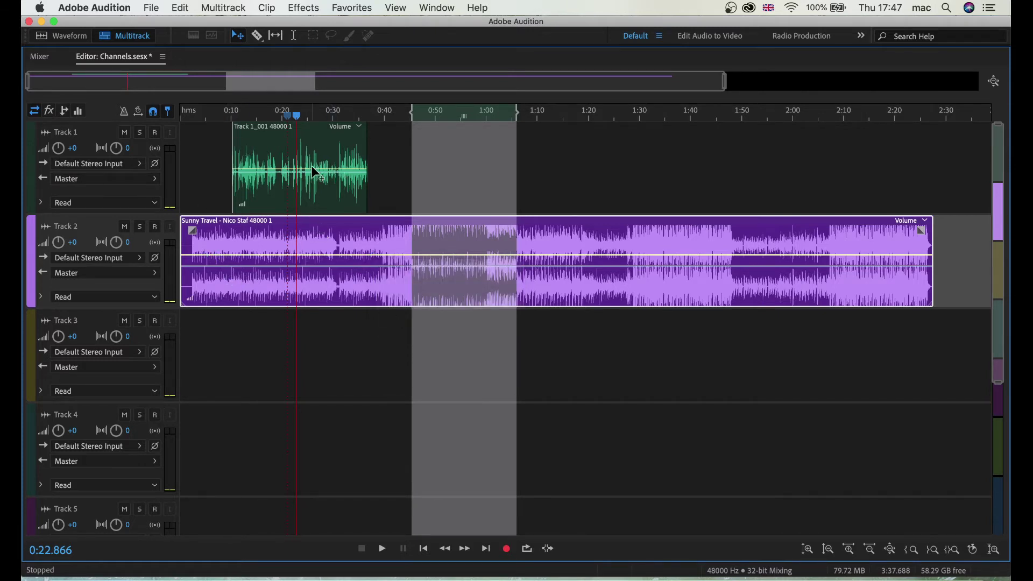
pyautogui.hotkey('shift', '`')
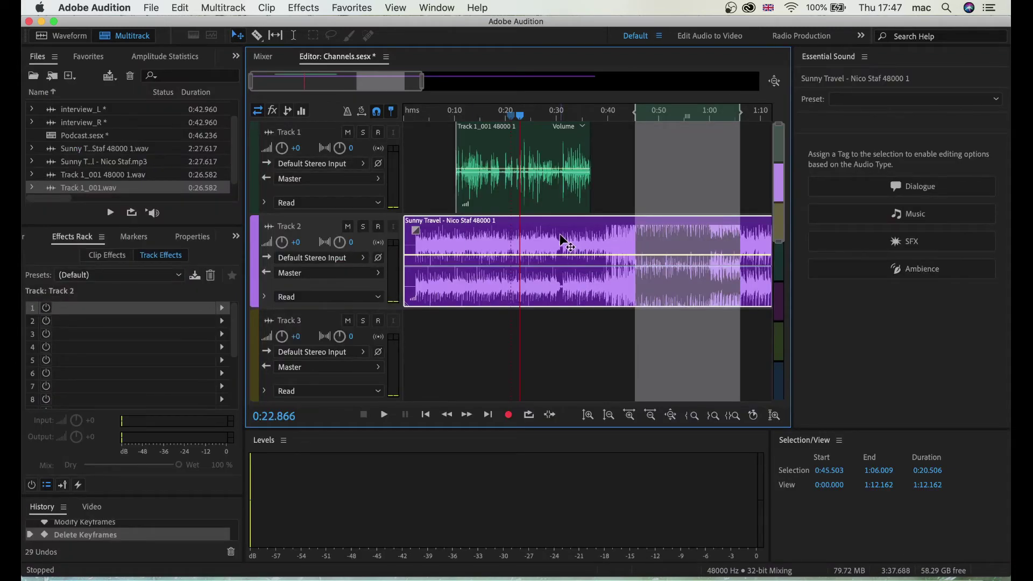
# Copy the voice clip and try pasting it near 0:53, dismissing the sample-rate warning
pyautogui.click(546, 144)
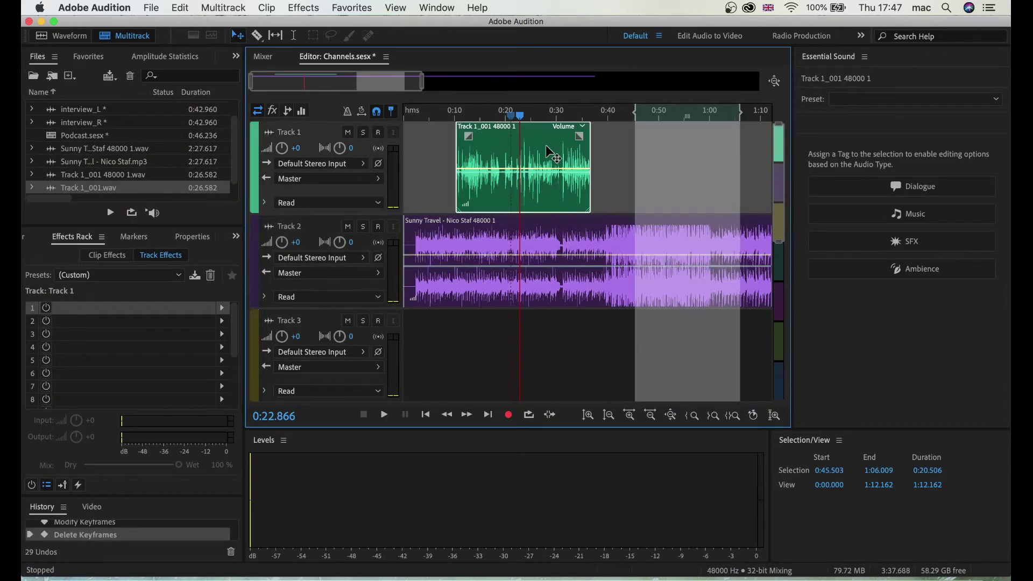
pyautogui.click(673, 119)
pyautogui.press('super+v')
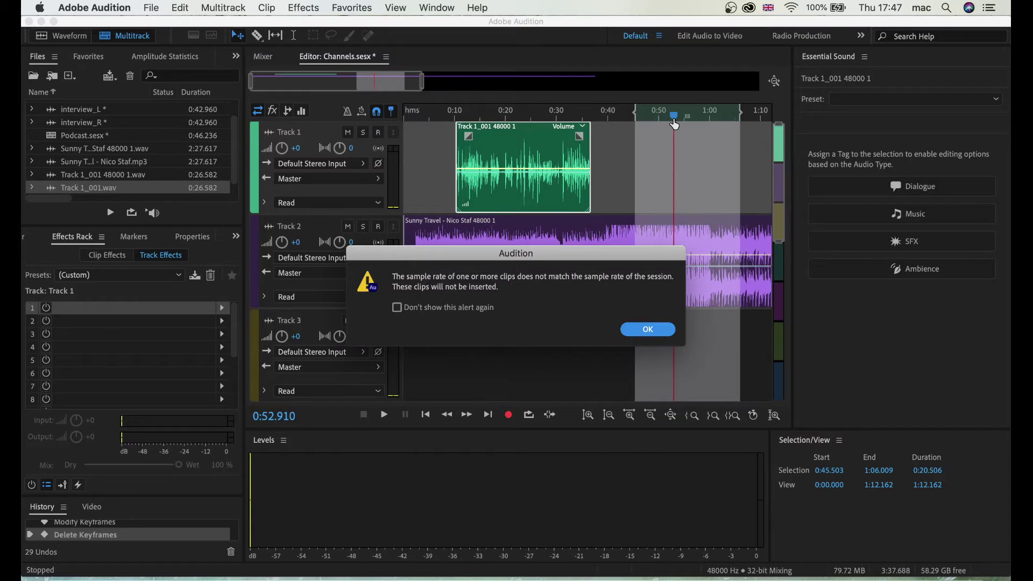
pyautogui.click(648, 329)
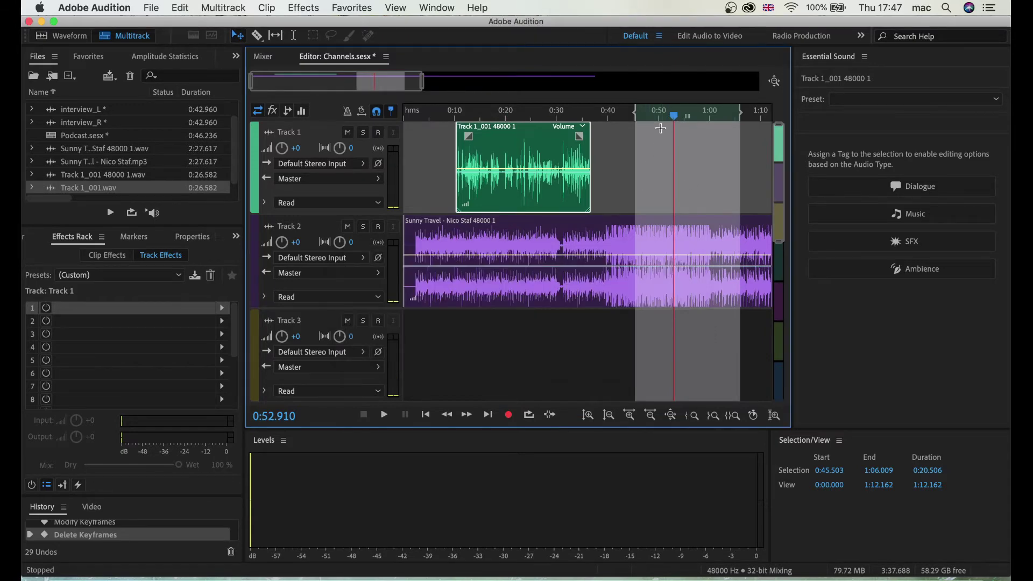
pyautogui.click(661, 128)
pyautogui.scroll(-3, 537, 191)
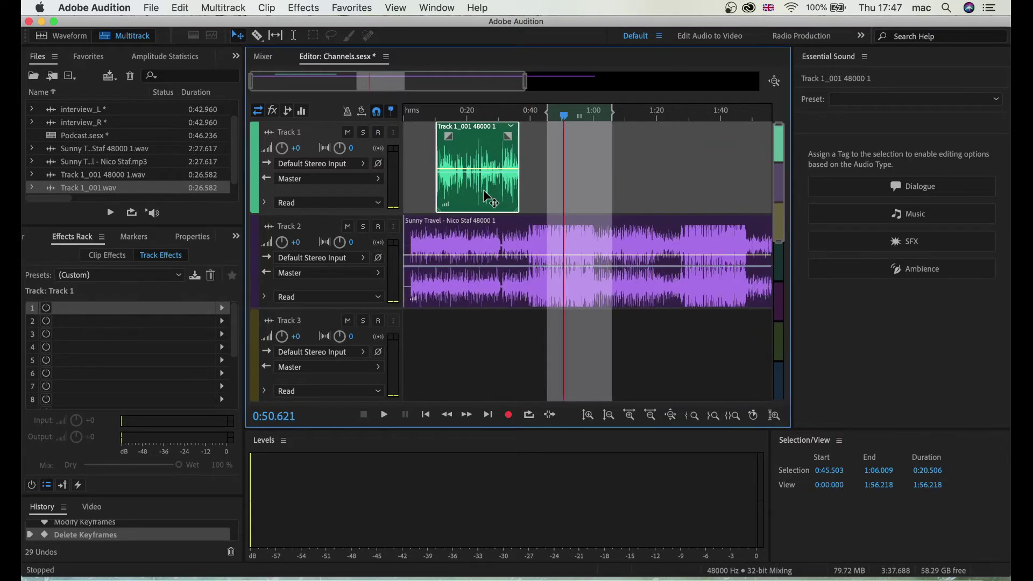
# Alt-drag two voice clip copies along Track 1 to about 1:00 and 1:43, then select the music clip
pyautogui.moveTo(484, 189); pyautogui.dragTo(727, 199)
pyautogui.moveTo(625, 141); pyautogui.dragTo(608, 140)
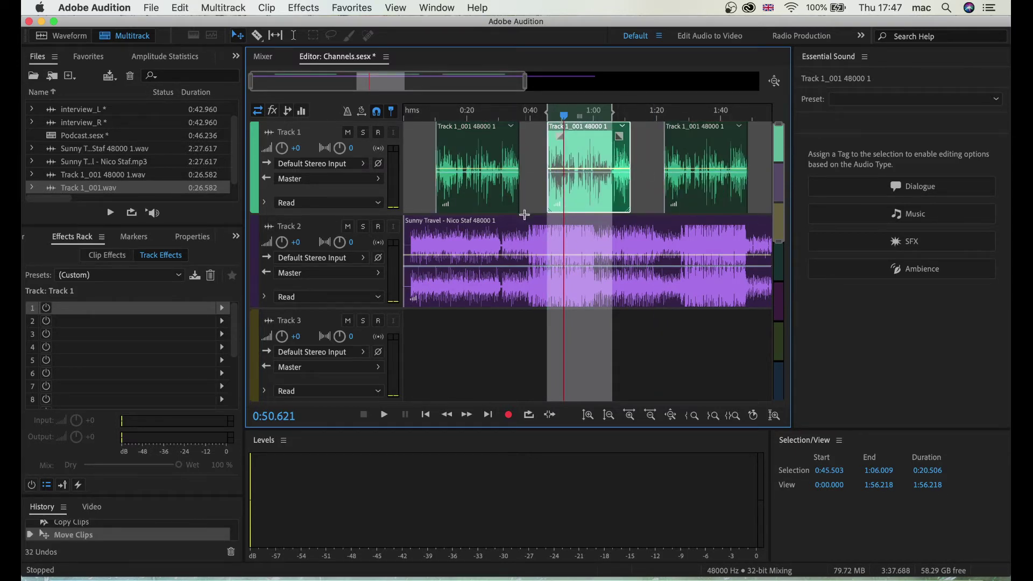
pyautogui.scroll(-1, 705, 175)
pyautogui.moveTo(655, 183); pyautogui.dragTo(704, 186)
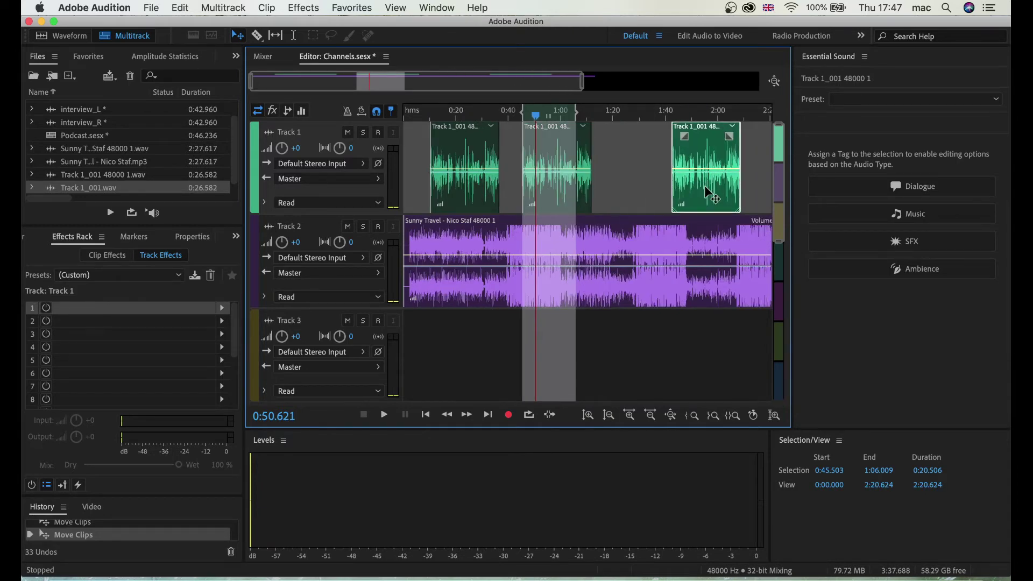
pyautogui.moveTo(568, 200); pyautogui.dragTo(598, 194)
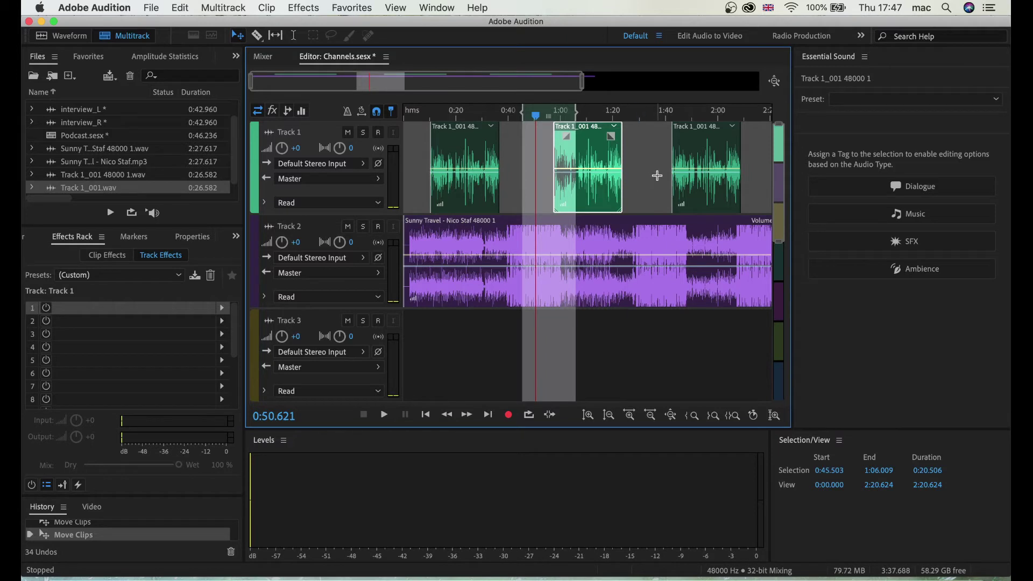
pyautogui.click(515, 114)
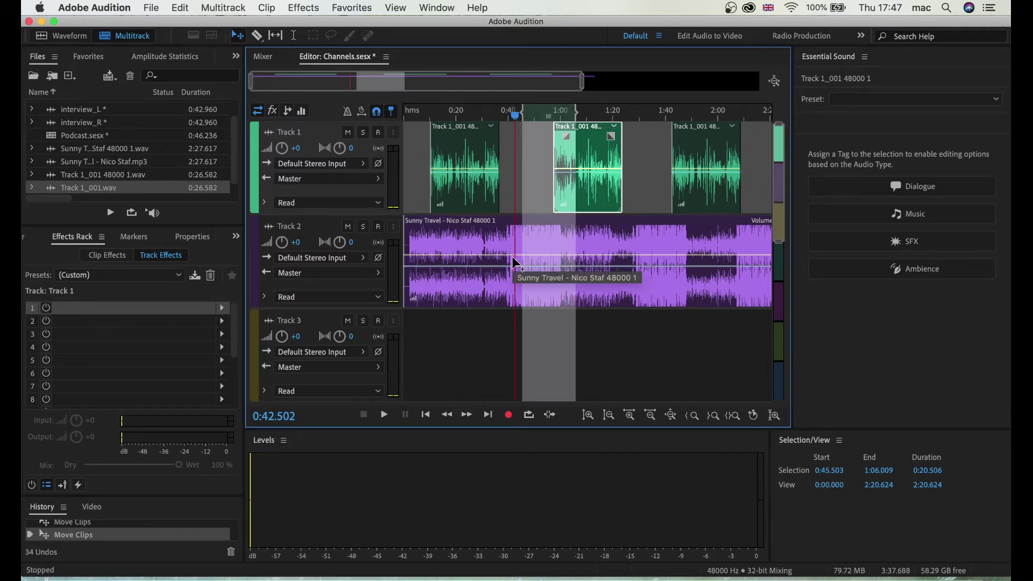
pyautogui.click(620, 245)
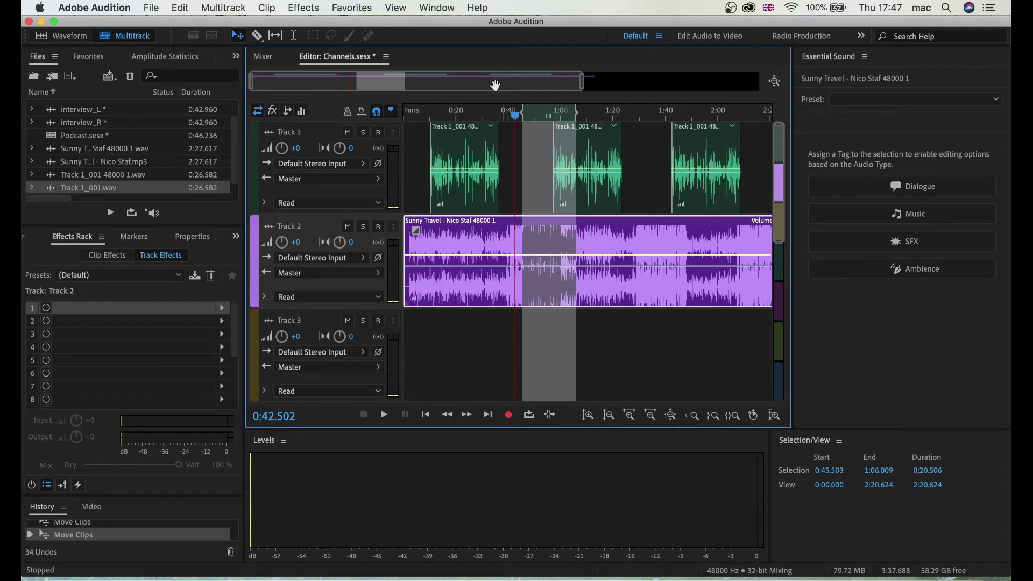
pyautogui.click(427, 9)
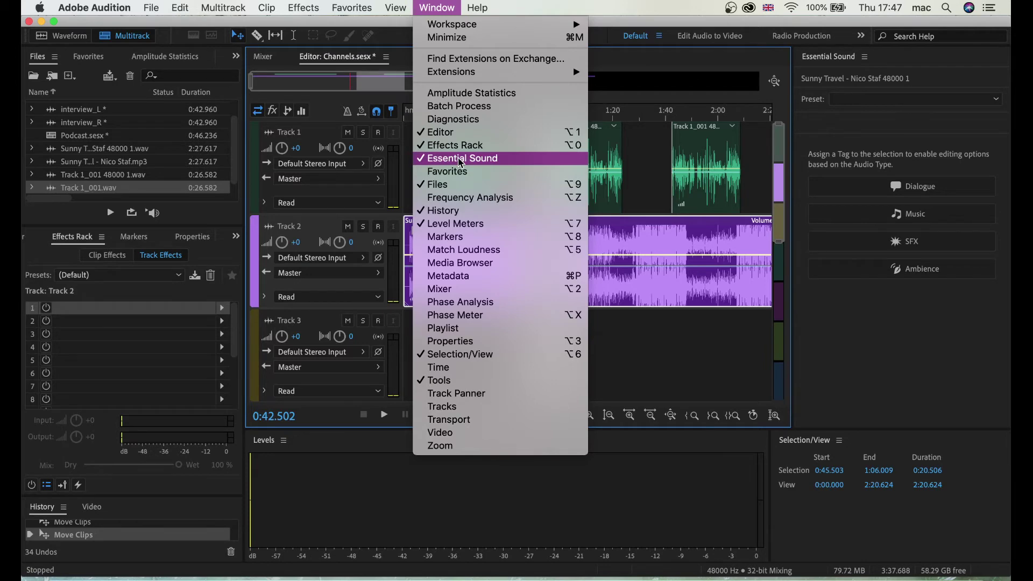
# Tag Sunny Travel as Music and enable Ducking against Dialogue at -18 dB with 800 ms fades
pyautogui.click(847, 218)
pyautogui.click(847, 216)
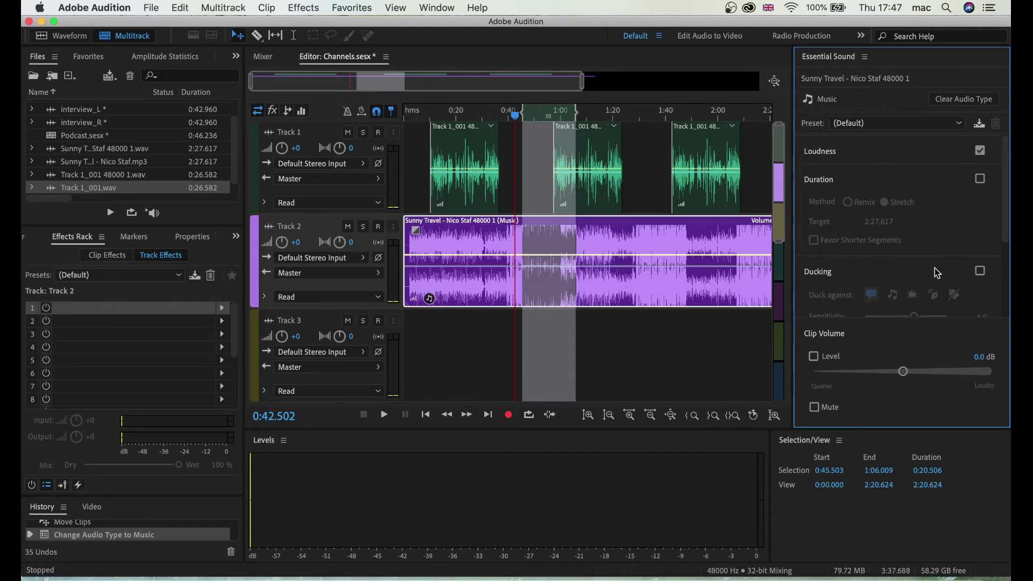
pyautogui.click(980, 271)
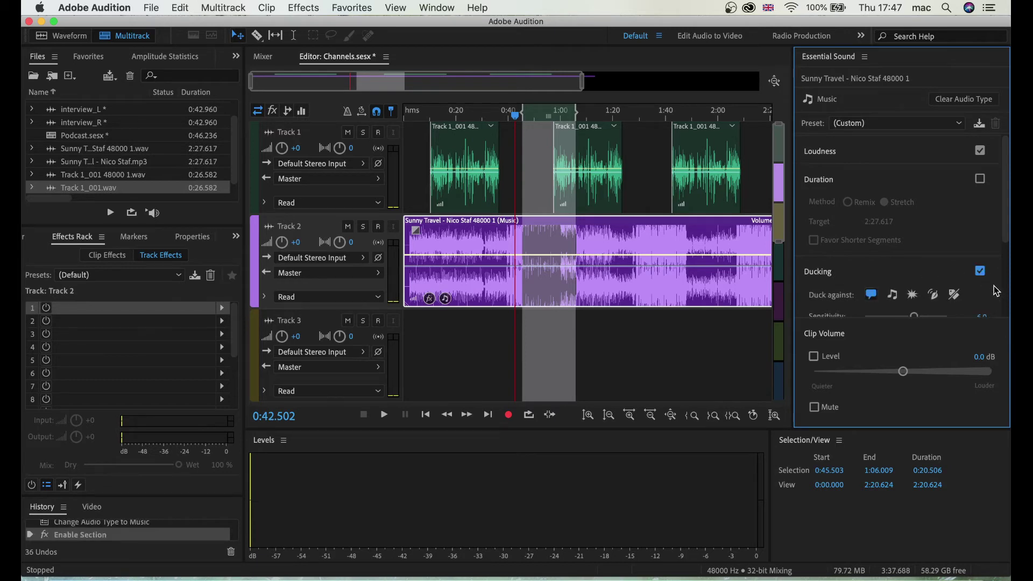
pyautogui.scroll(-5, 903, 287)
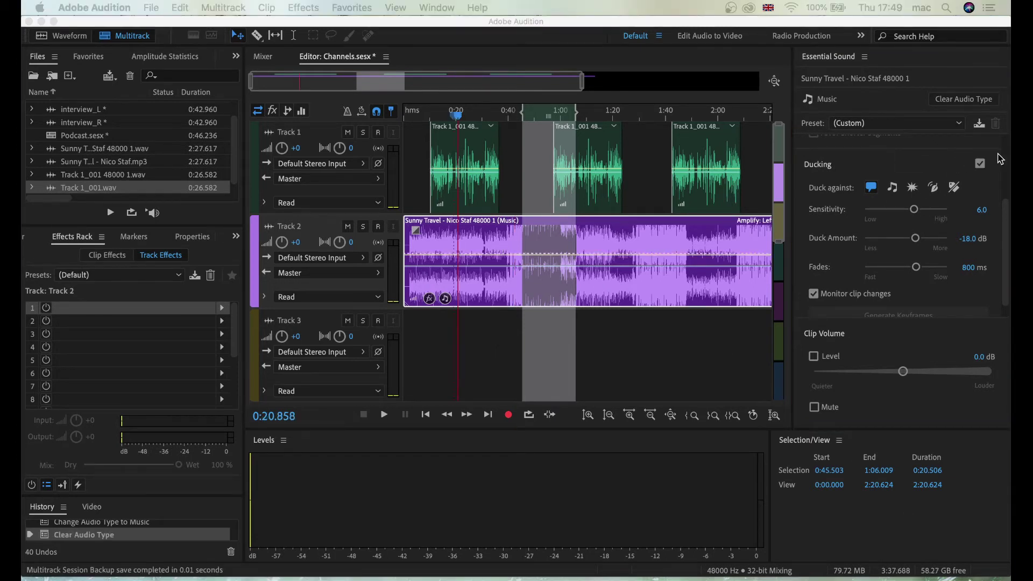
pyautogui.click(530, 239)
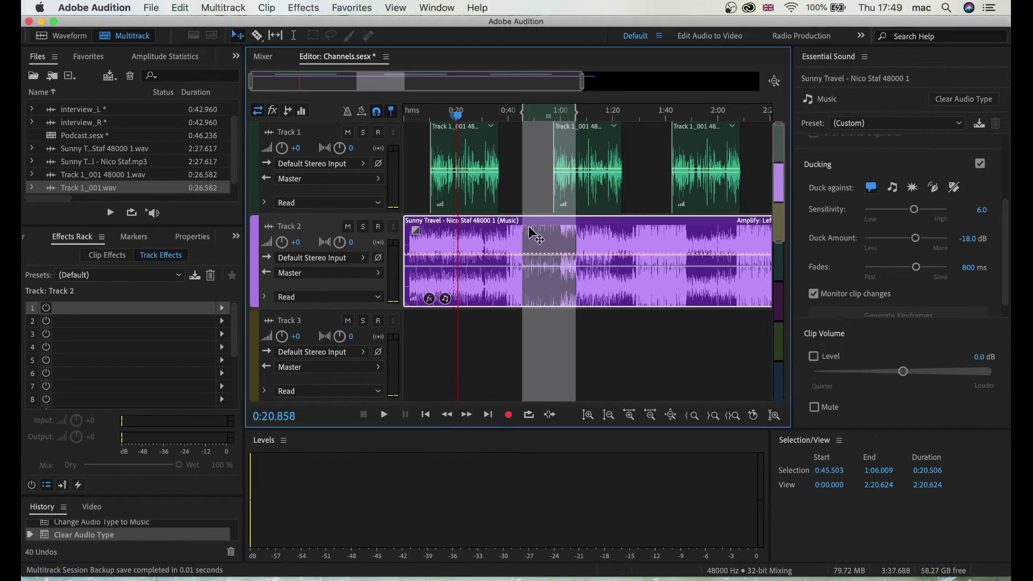
pyautogui.click(555, 114)
pyautogui.press('space')
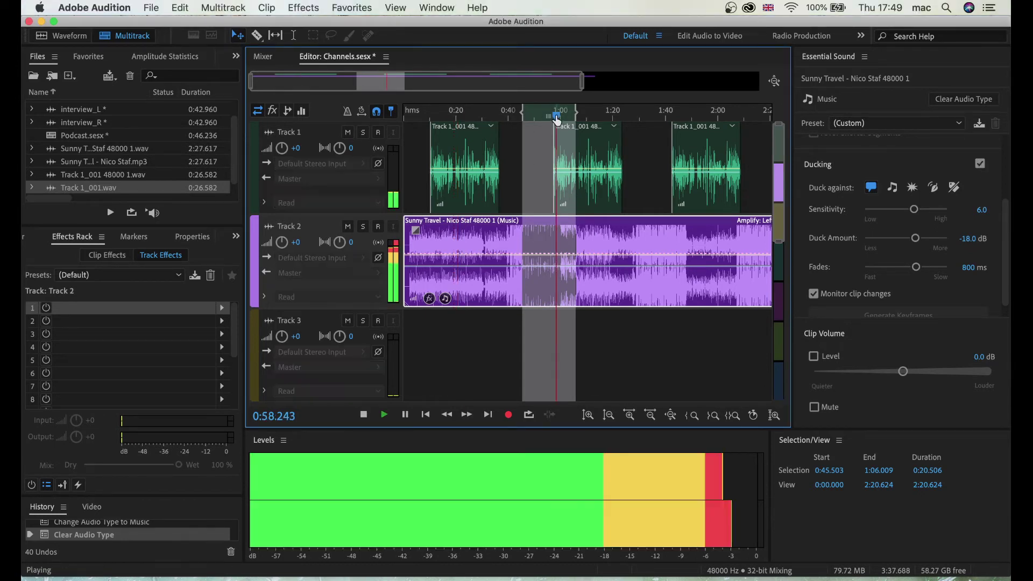
pyautogui.press('space')
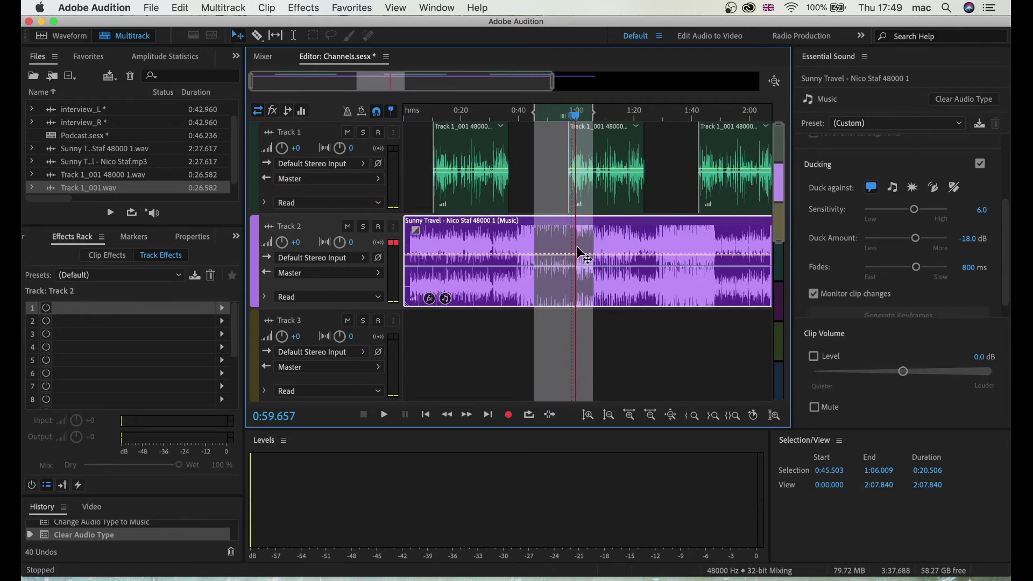
pyautogui.press('`')
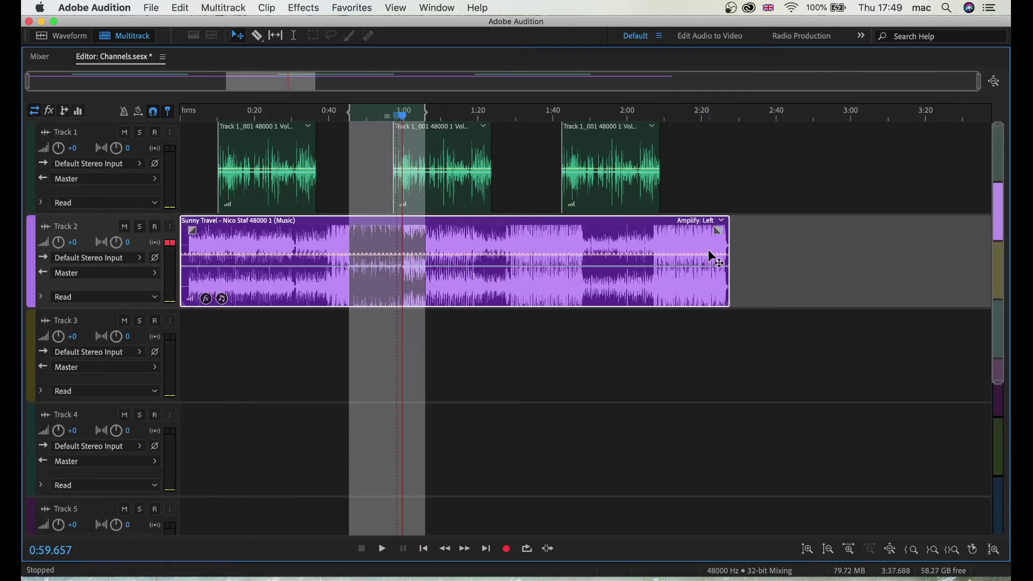
pyautogui.press('=')
pyautogui.press('=')
pyautogui.press('=')
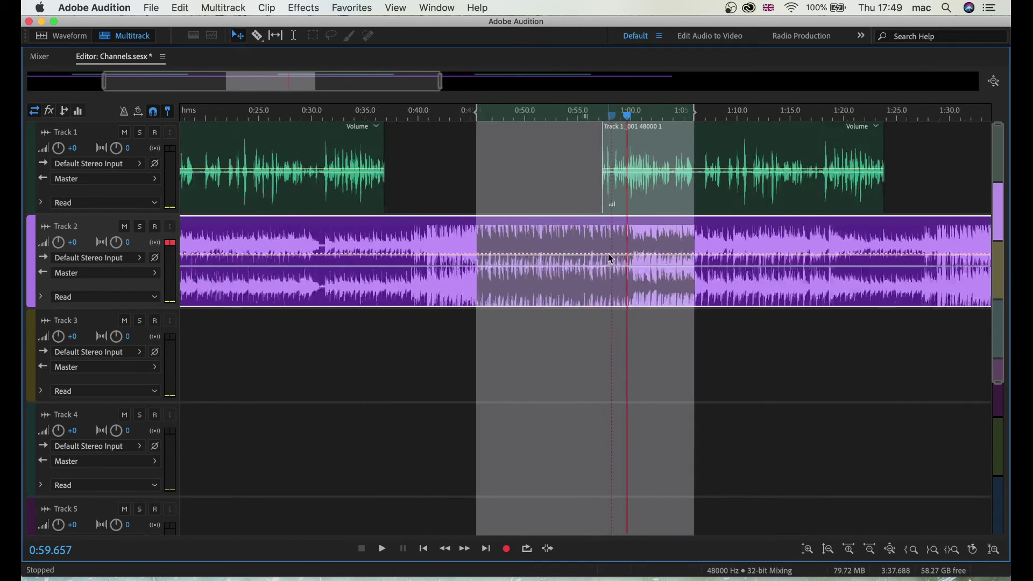
pyautogui.press('=')
pyautogui.press('=')
pyautogui.press('=')
pyautogui.press('=')
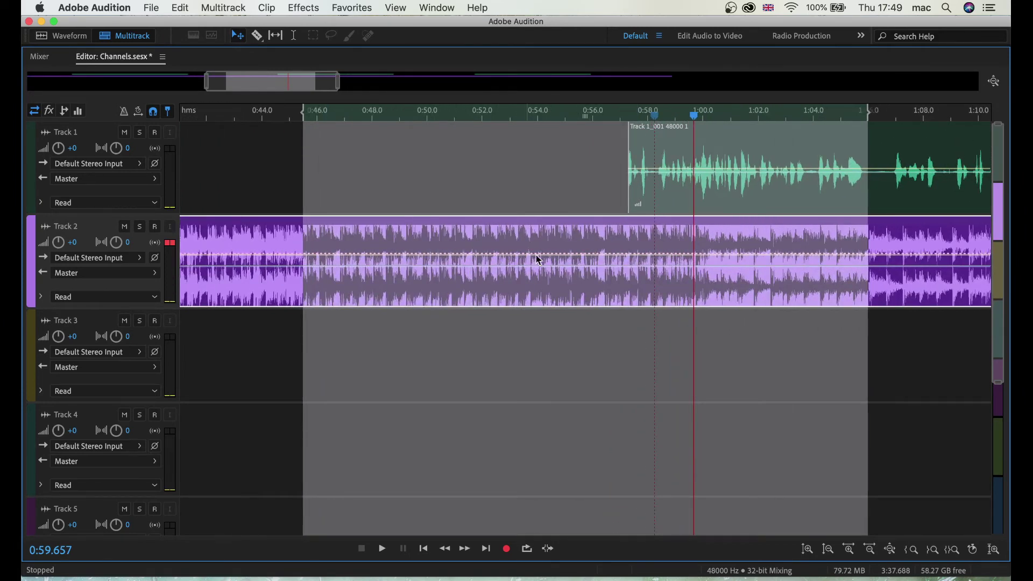
pyautogui.press('-')
pyautogui.press('-')
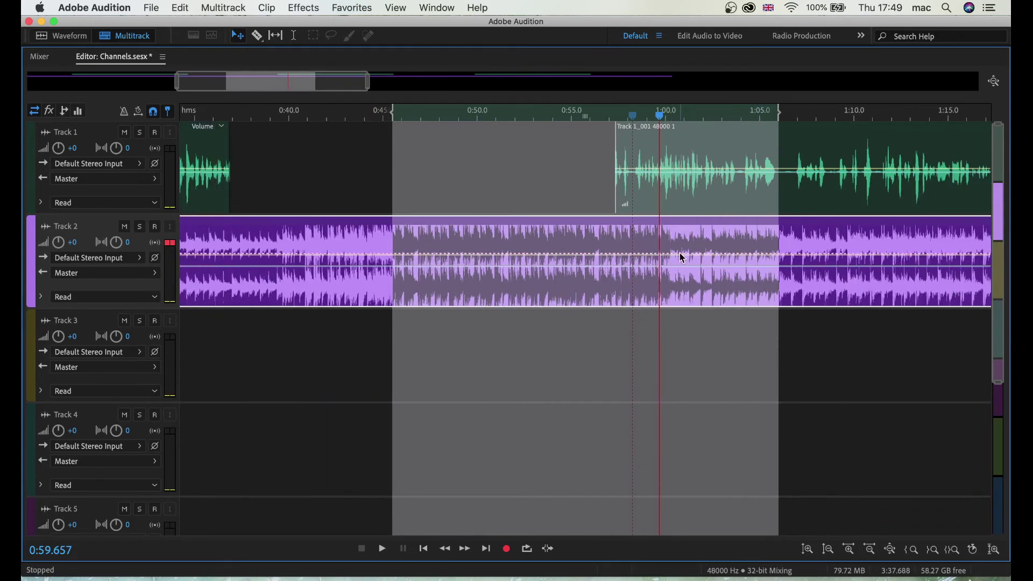
pyautogui.press('-')
pyautogui.press('-')
pyautogui.press('-')
pyautogui.press('-')
pyautogui.press('-')
pyautogui.press('-')
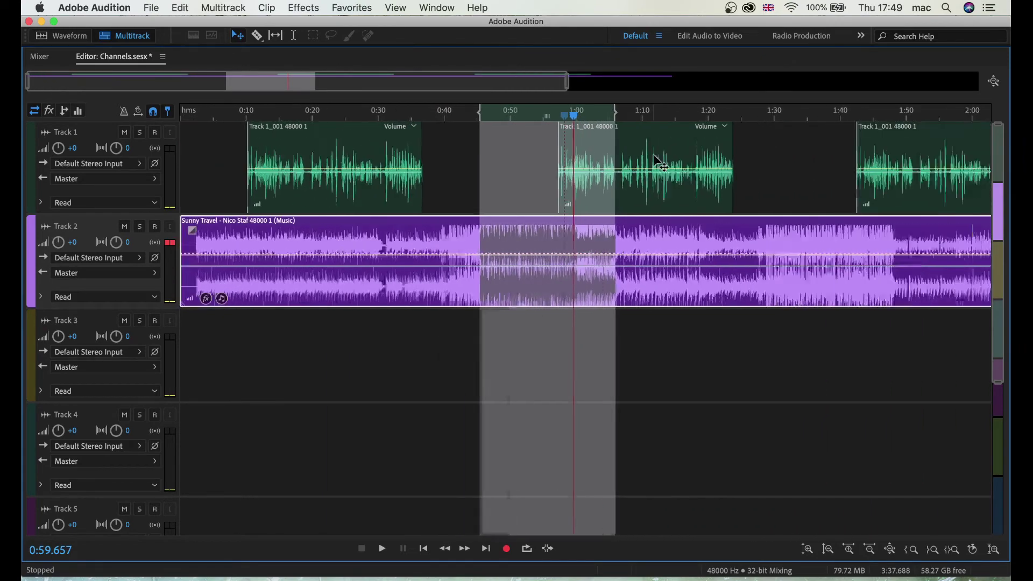
pyautogui.press('-')
pyautogui.press('-')
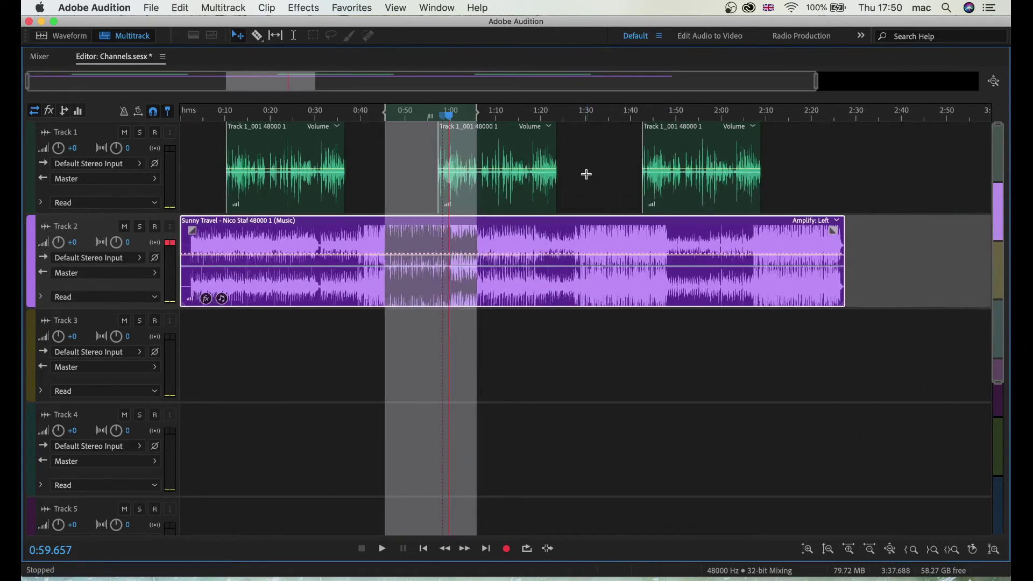
pyautogui.hotkey('shift', '`')
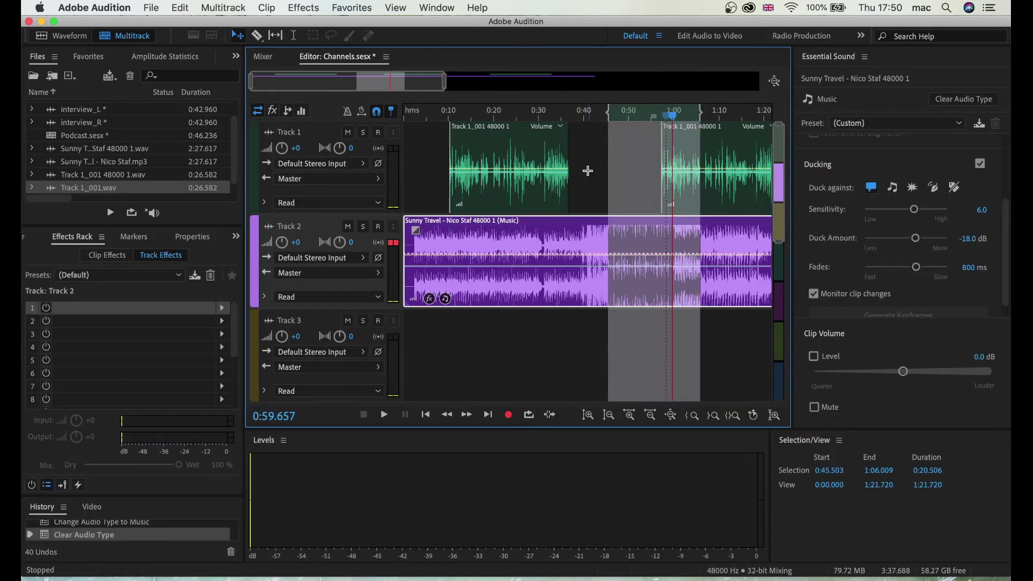
# Inspect the second voice clip and the music's ducking settings, then select the second and third voice clips
pyautogui.click(682, 119)
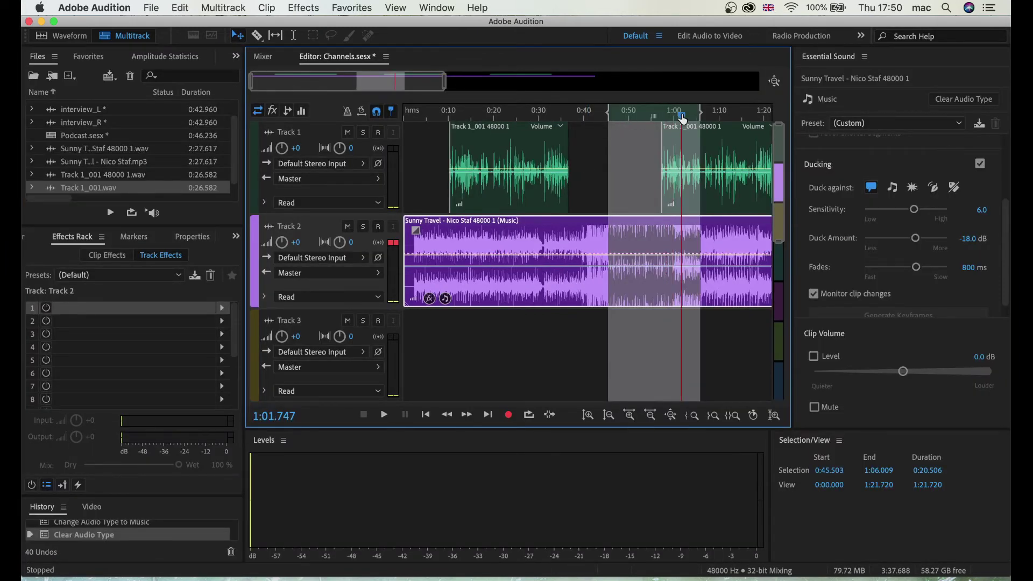
pyautogui.click(669, 116)
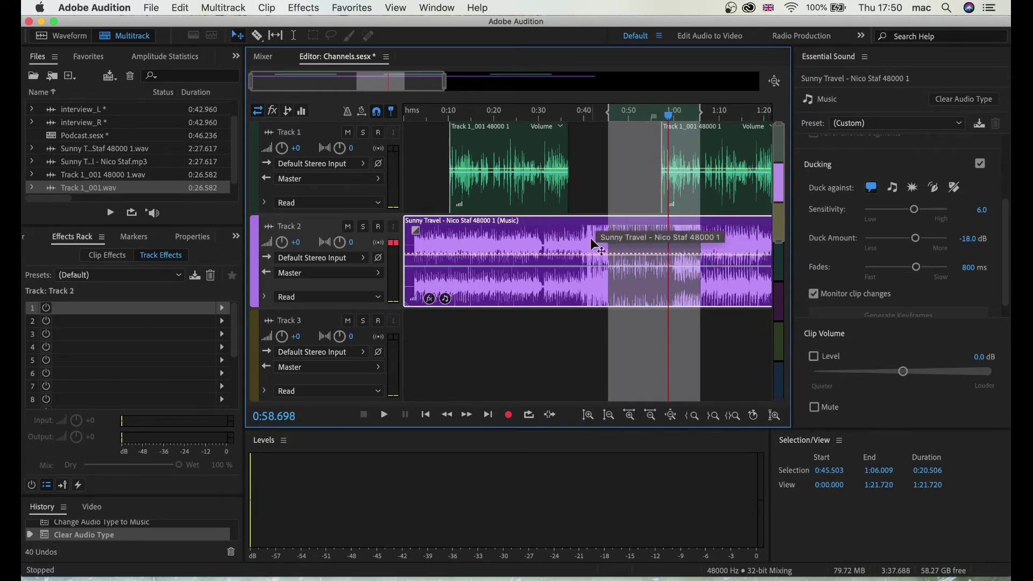
pyautogui.scroll(-3, 663, 265)
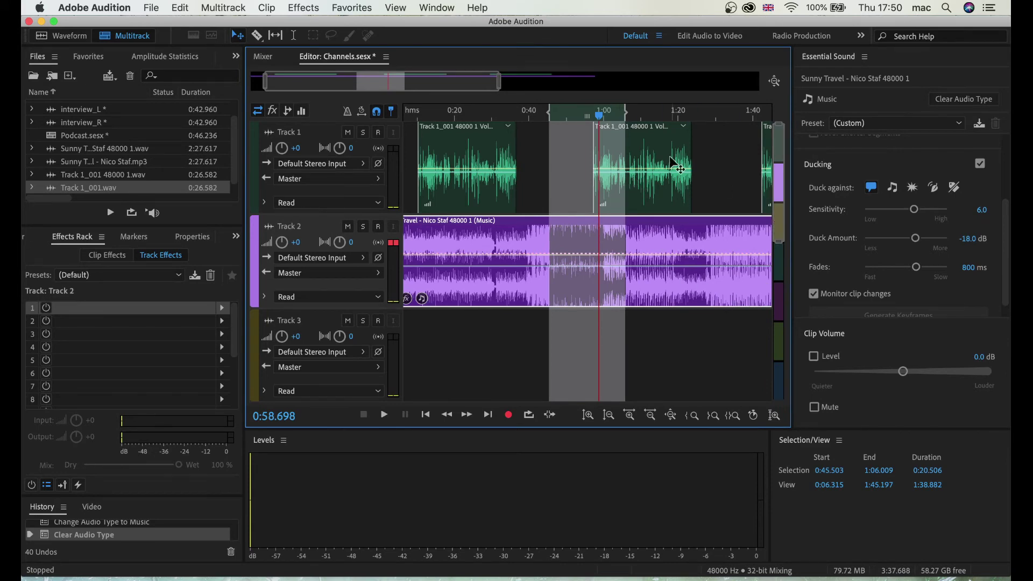
pyautogui.click(643, 148)
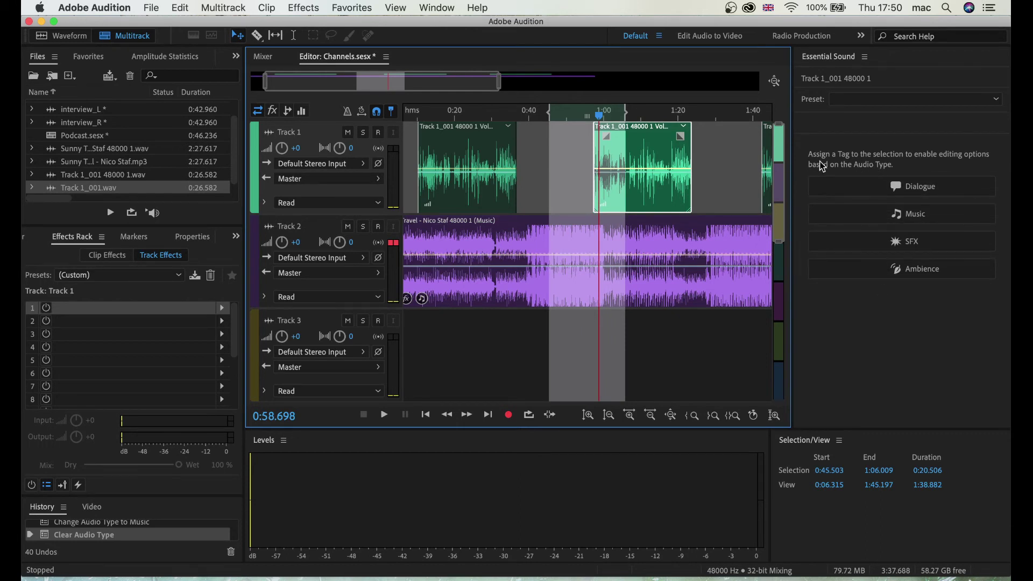
pyautogui.click(572, 230)
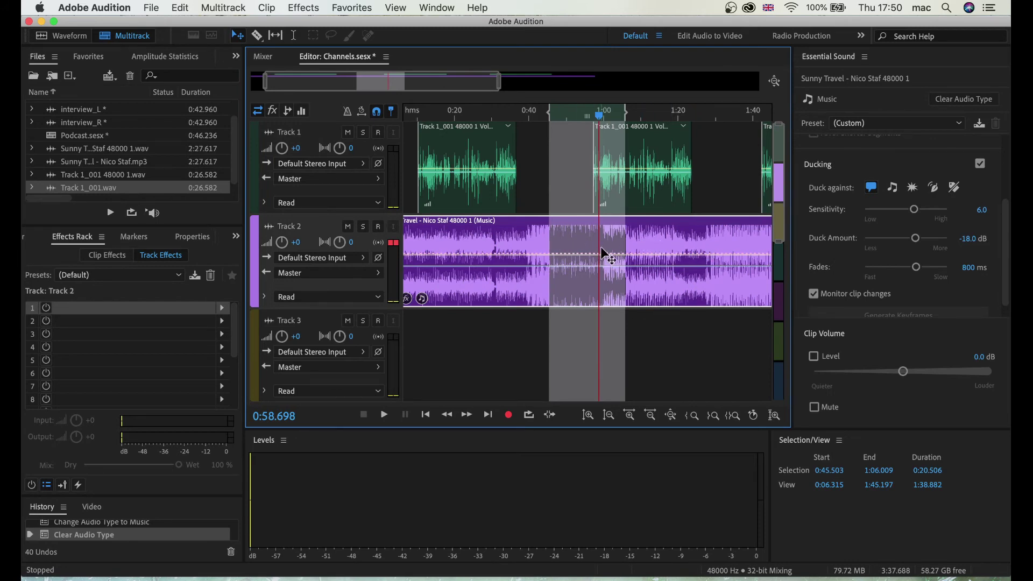
pyautogui.click(643, 199)
pyautogui.scroll(-1, 656, 141)
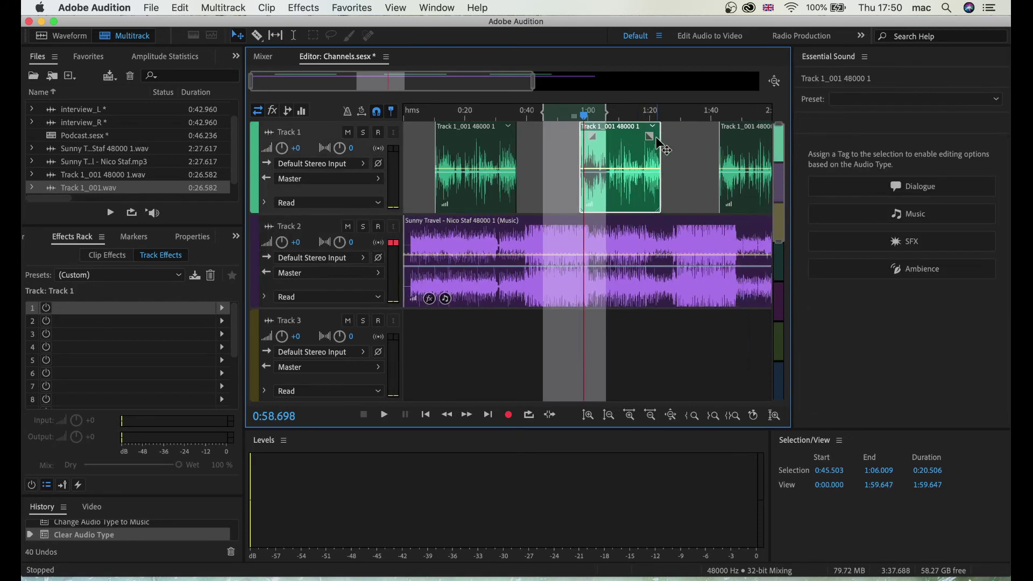
pyautogui.scroll(-1, 657, 140)
pyautogui.keyDown('super'); pyautogui.click(680, 146); pyautogui.keyUp('super')
# Add the first voice clip to the selection, tag all three as Dialogue, and check the music's ducking
pyautogui.keyDown('super'); pyautogui.click(469, 162); pyautogui.keyUp('super')
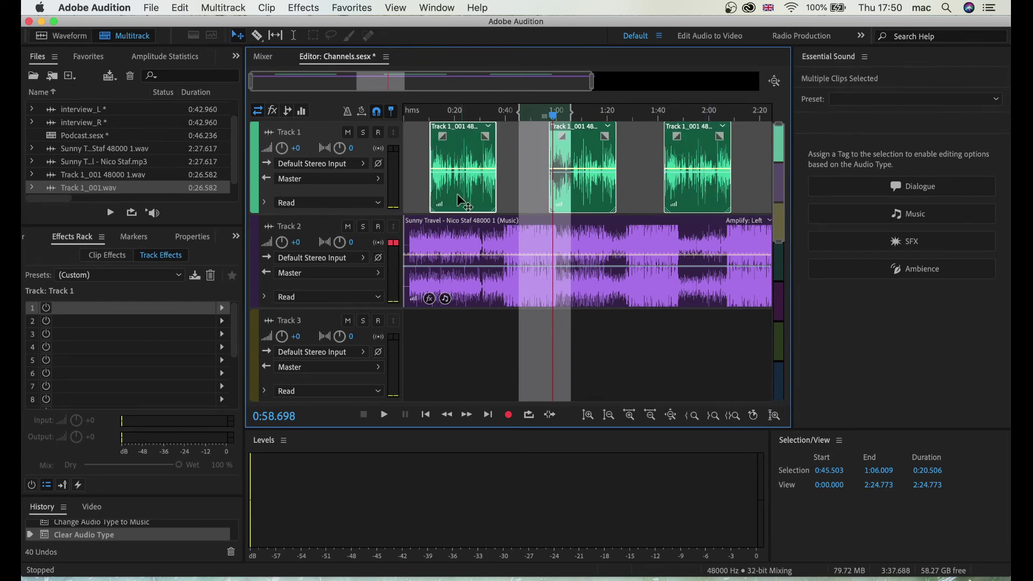
pyautogui.click(876, 191)
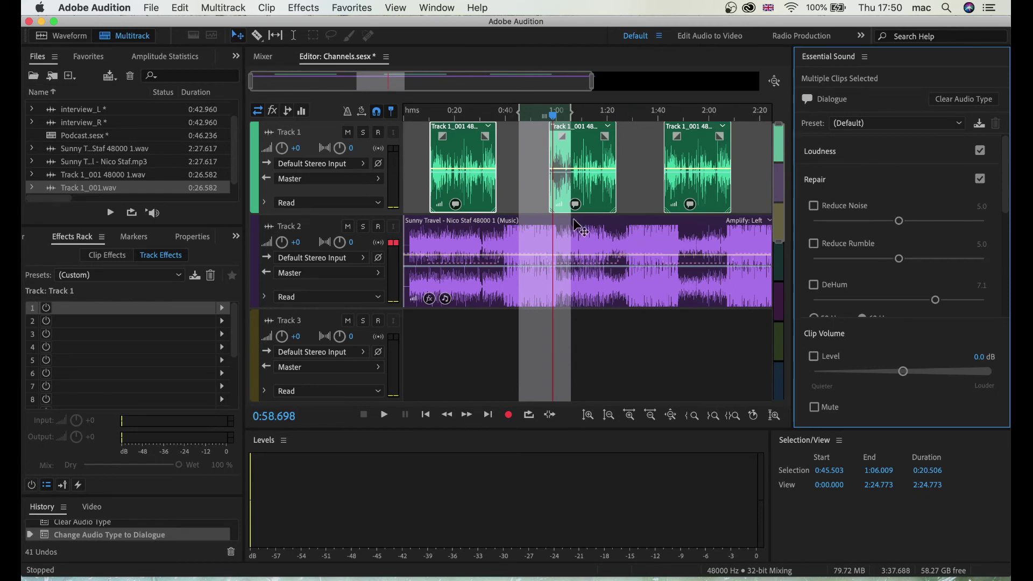
pyautogui.click(580, 237)
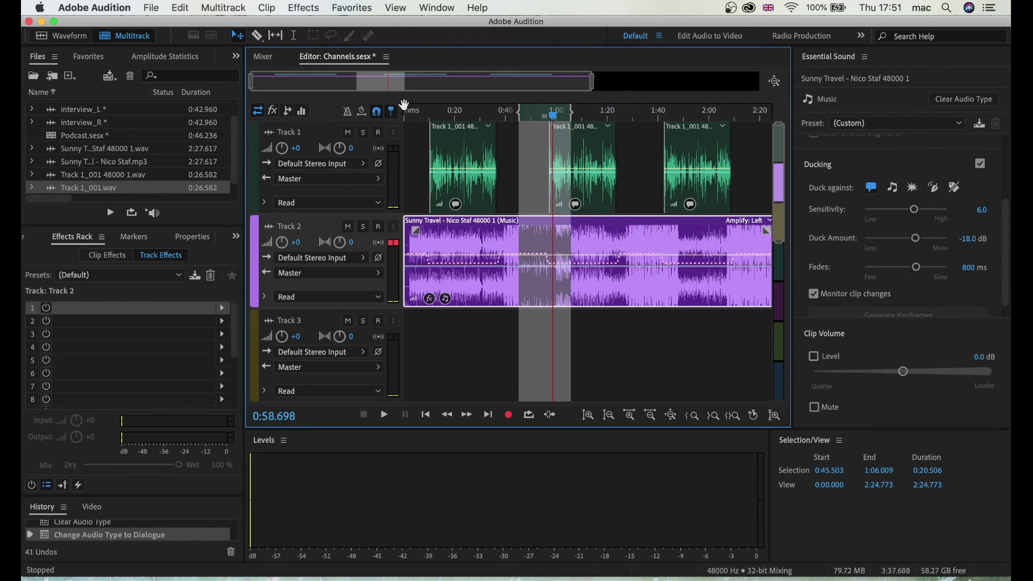
pyautogui.click(413, 118)
pyautogui.press('space')
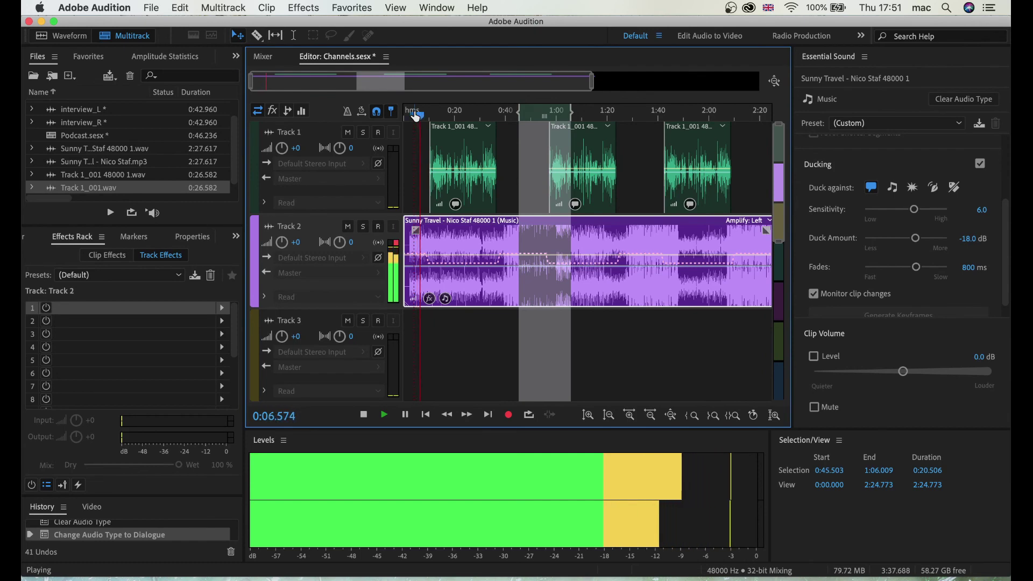
pyautogui.press('`')
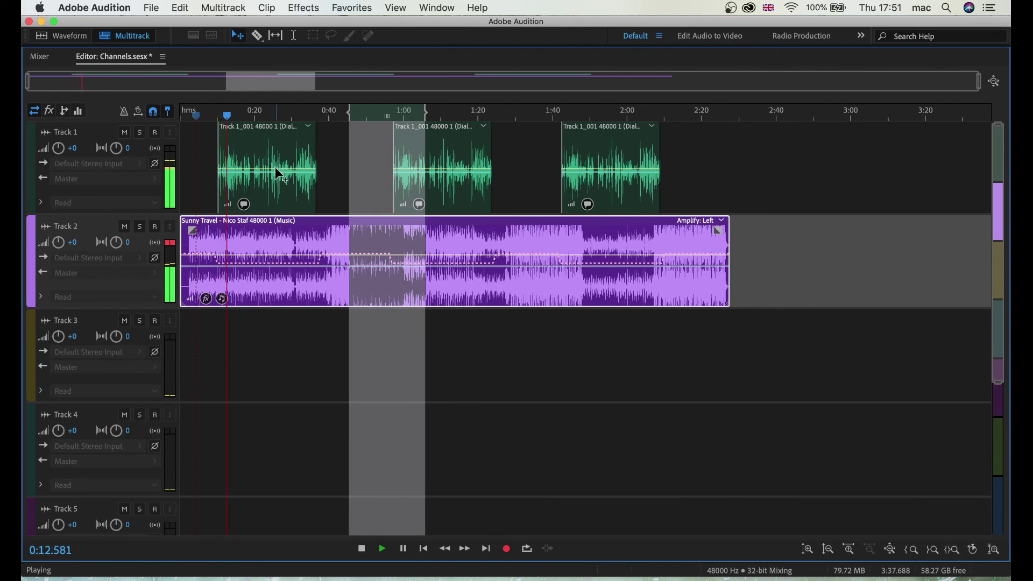
pyautogui.click(38, 57)
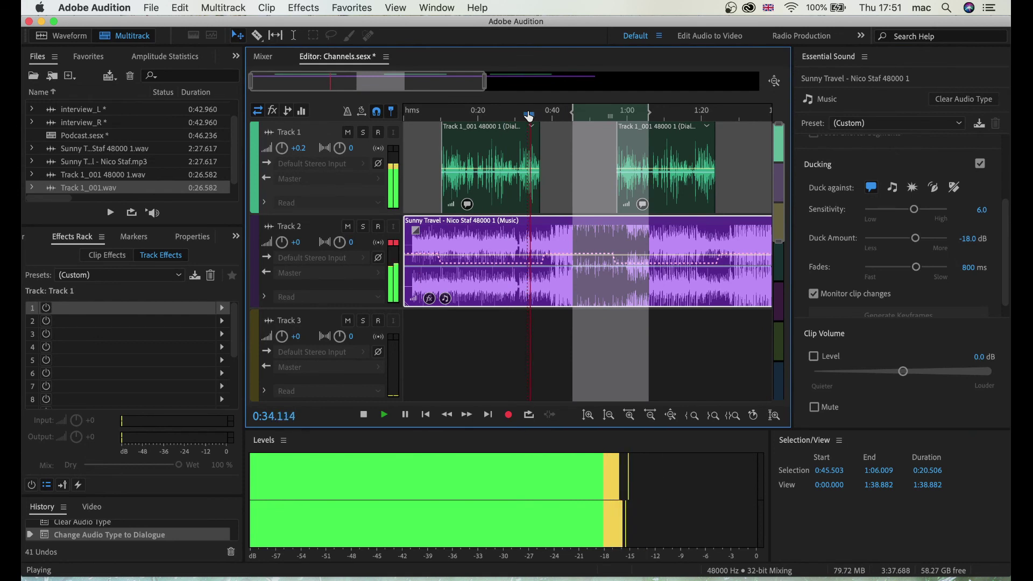
pyautogui.press('space')
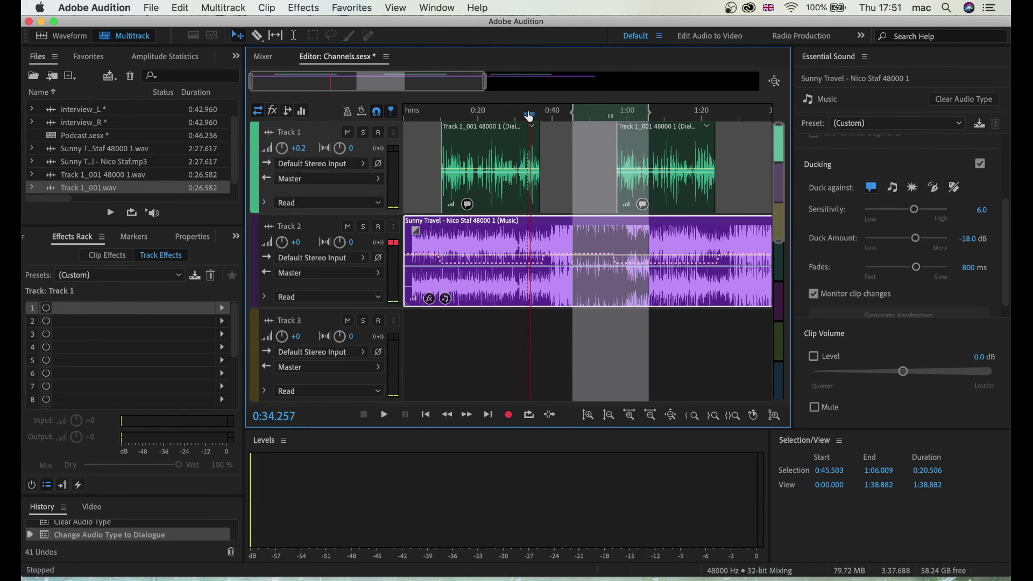
pyautogui.moveTo(529, 116); pyautogui.dragTo(491, 122)
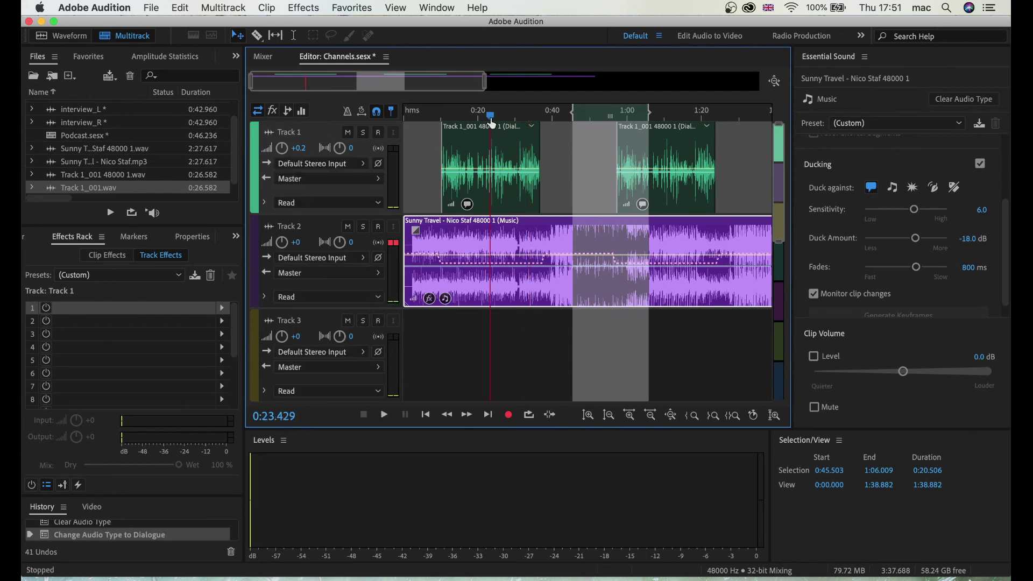